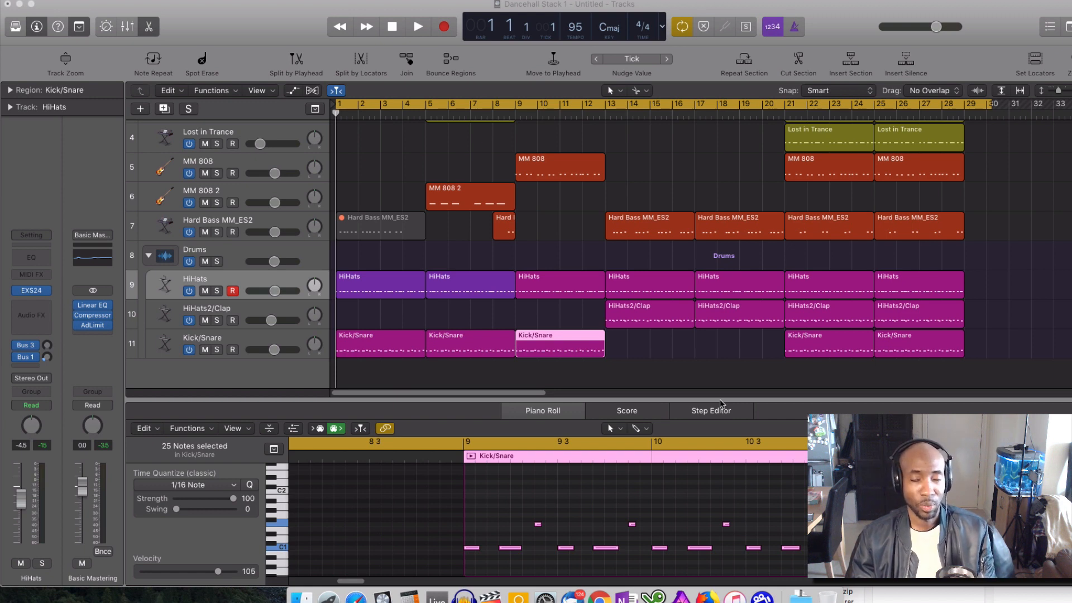
Play the whole arrangement from bar 1 past bar 29, selecting the last British Stack Synth Lead region along the way, and stop playback.
{"action": "left_click", "coordinate": [418, 26]}
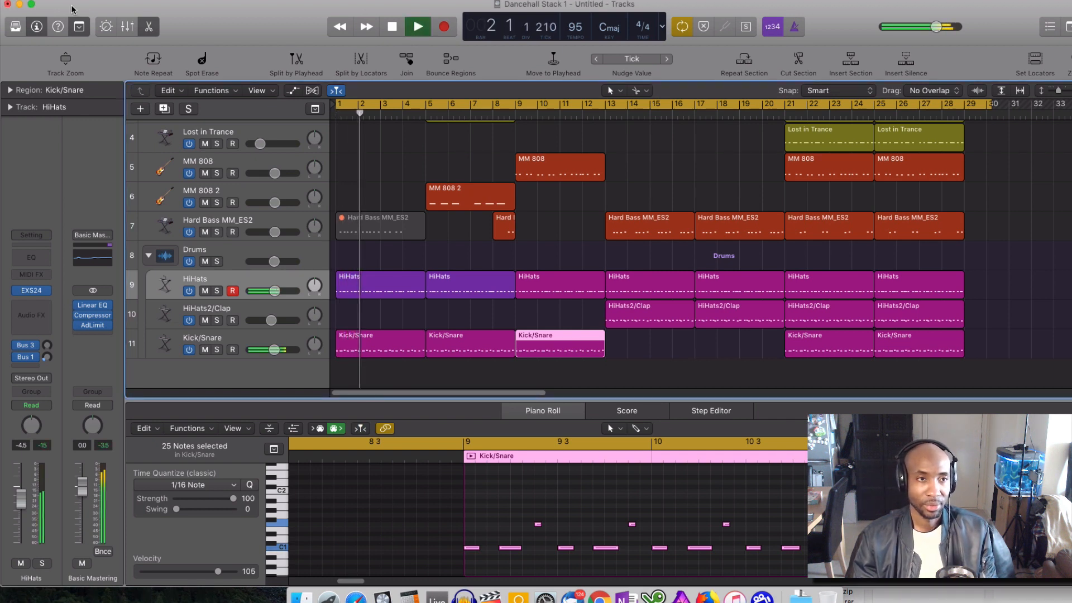
{"action": "left_click", "coordinate": [32, 6]}
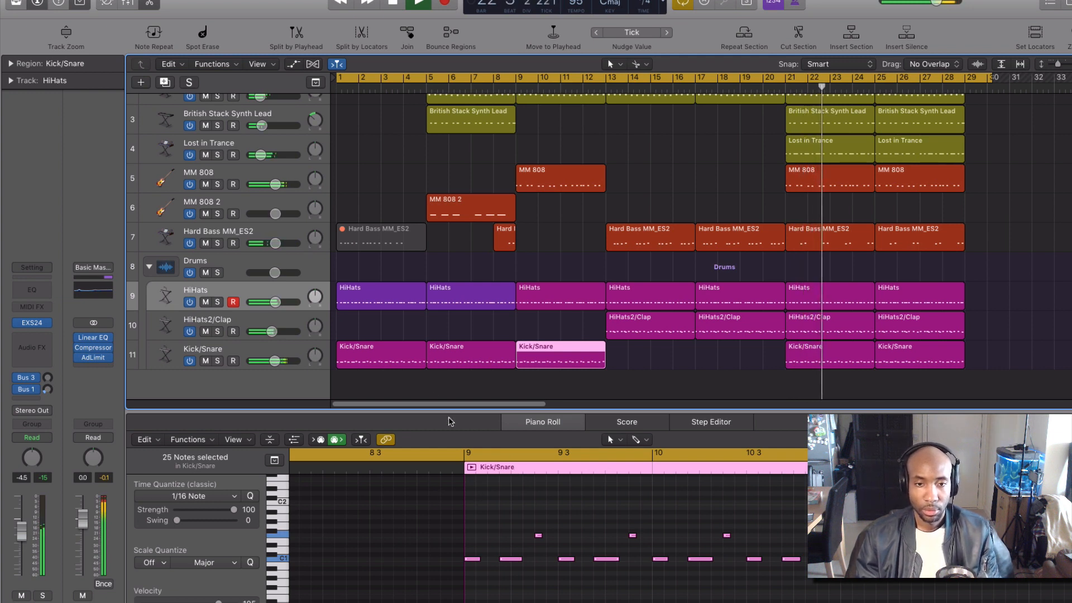
{"action": "scroll", "coordinate": [690, 215], "scroll_direction": "up", "scroll_amount": 2}
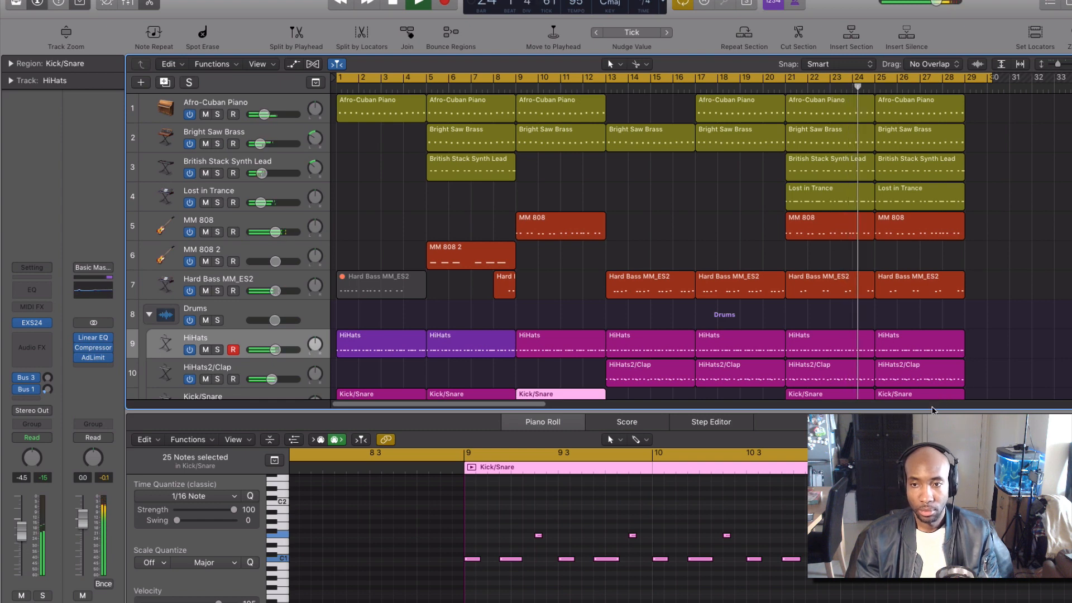
{"action": "scroll", "coordinate": [909, 347], "scroll_direction": "down", "scroll_amount": 1}
{"action": "scroll", "coordinate": [909, 347], "scroll_direction": "down", "scroll_amount": 2}
{"action": "scroll", "coordinate": [904, 251], "scroll_direction": "up", "scroll_amount": 2}
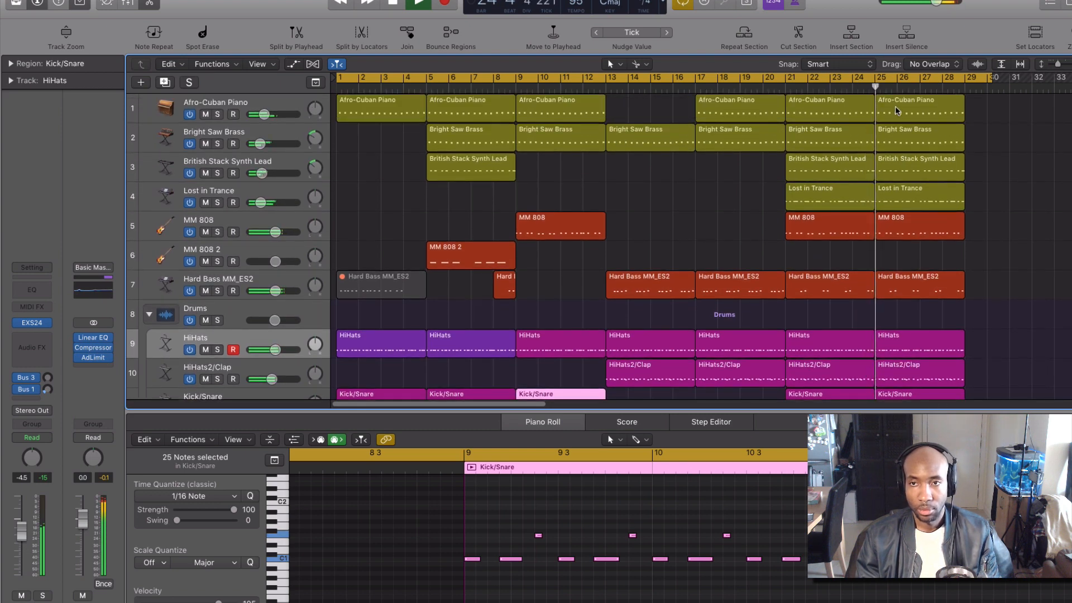
{"action": "left_click", "coordinate": [901, 154]}
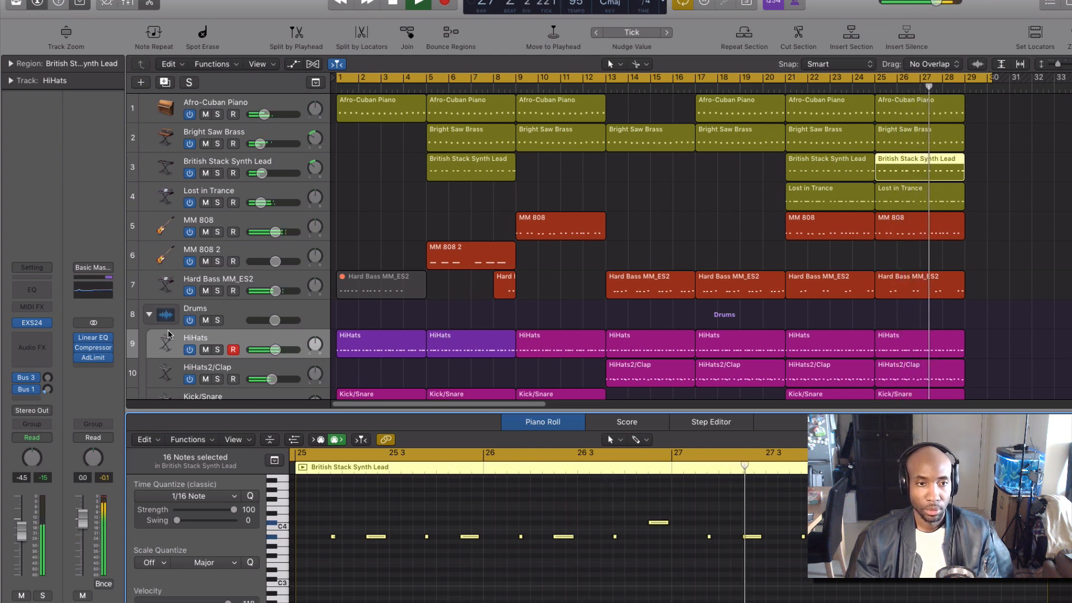
{"action": "scroll", "coordinate": [170, 333], "scroll_direction": "down", "scroll_amount": 3}
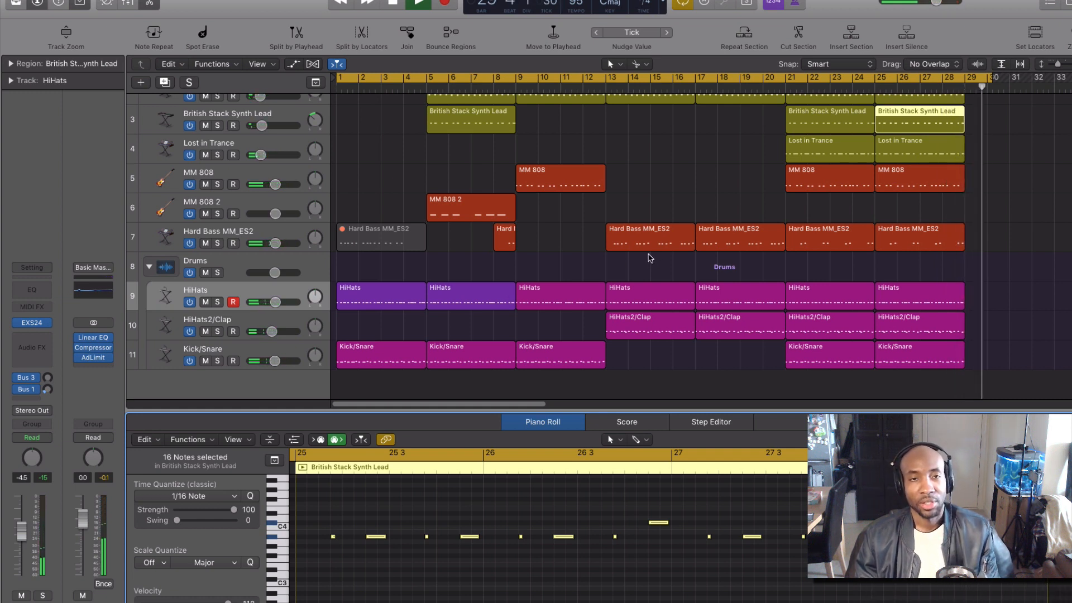
{"action": "key", "text": "space"}
Review the full track list, selecting the Afro-Cuban Piano and Bright Saw Brass tracks in turn to examine their regions and effects.
{"action": "scroll", "coordinate": [397, 169], "scroll_direction": "up", "scroll_amount": 2}
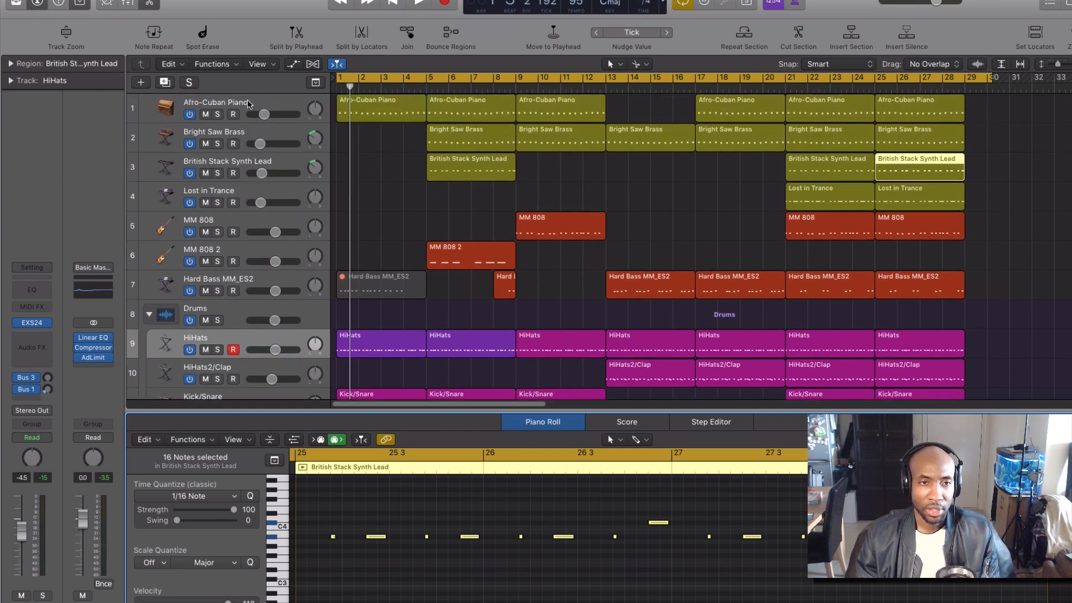
{"action": "scroll", "coordinate": [254, 173], "scroll_direction": "down", "scroll_amount": 3}
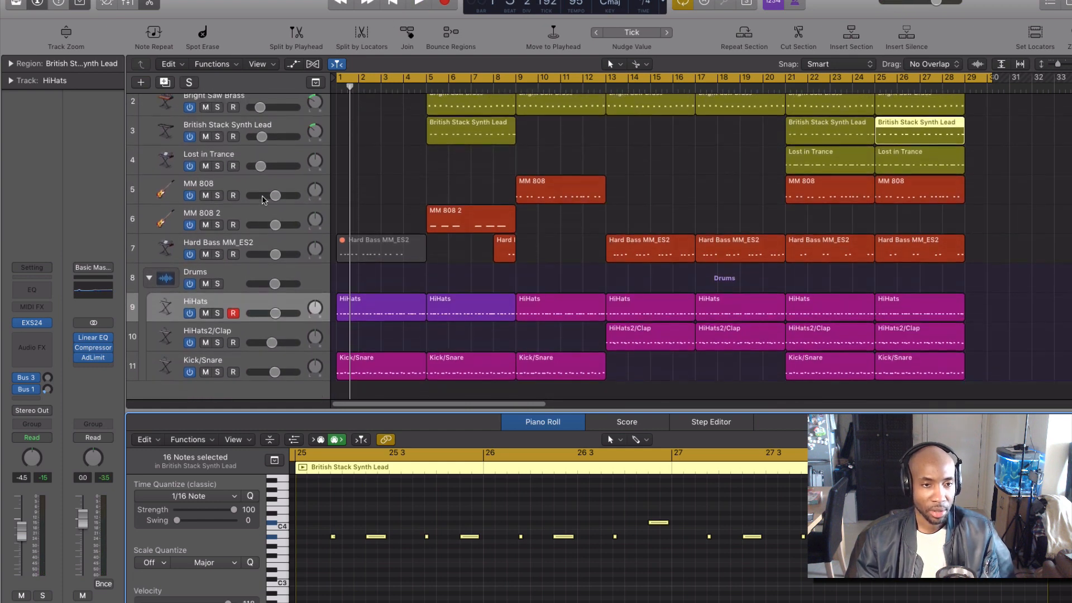
{"action": "scroll", "coordinate": [262, 196], "scroll_direction": "up", "scroll_amount": 3}
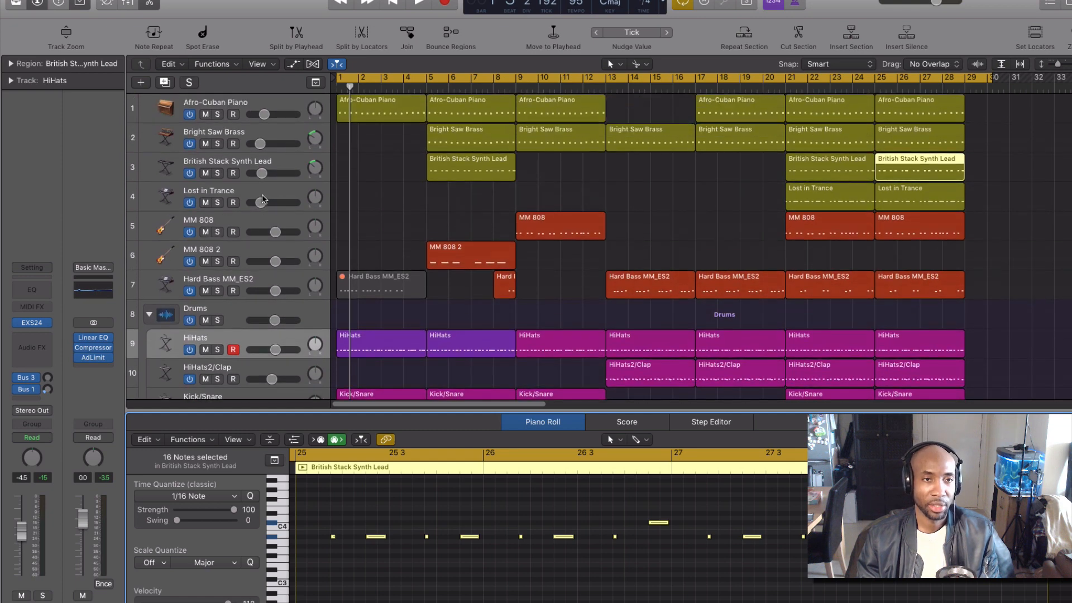
{"action": "left_click", "coordinate": [234, 121]}
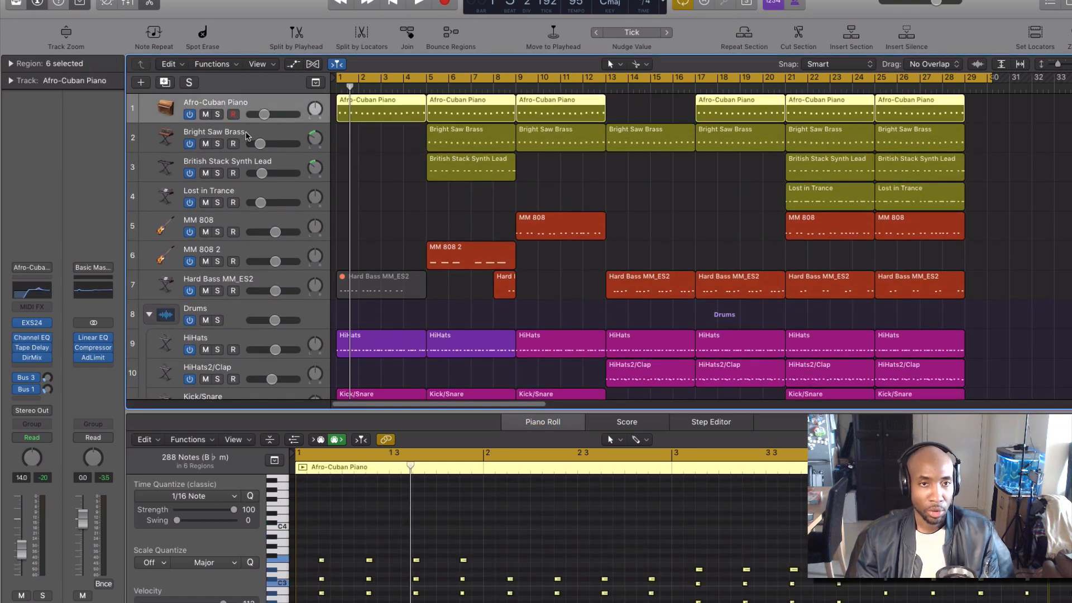
{"action": "left_click", "coordinate": [253, 139]}
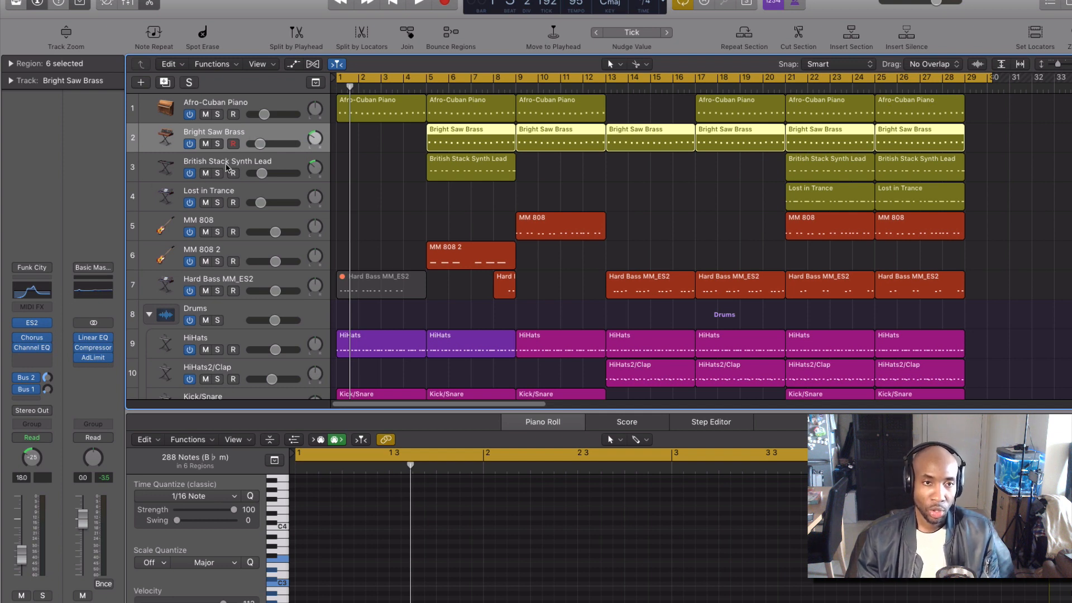
Solo the British Stack Synth Lead track, set the cycle range from bar 5 to bar 9, and listen to its part.
{"action": "left_click", "coordinate": [237, 167]}
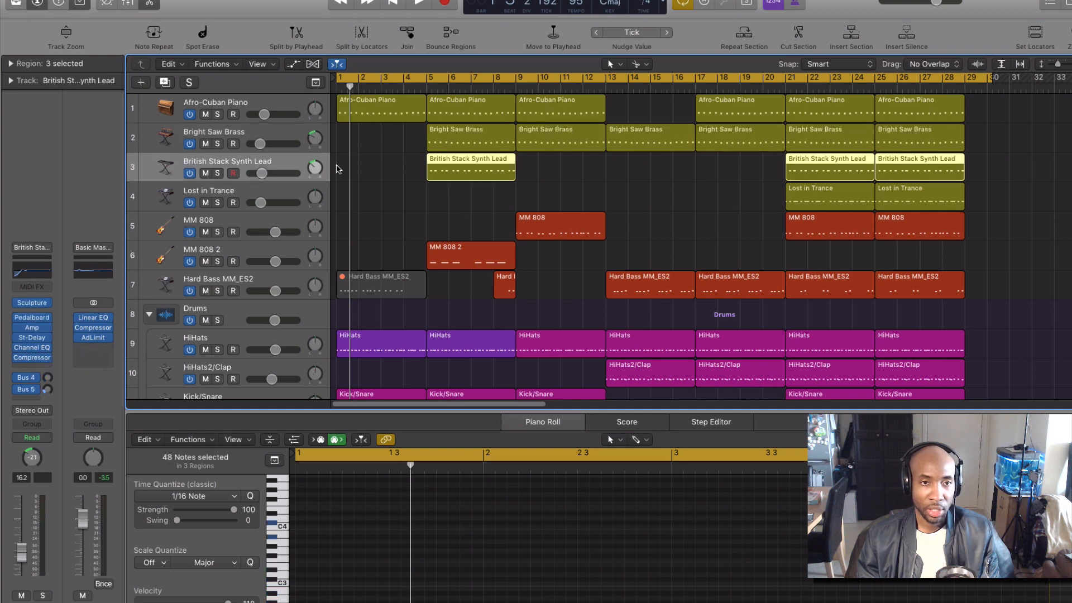
{"action": "left_click", "coordinate": [218, 173]}
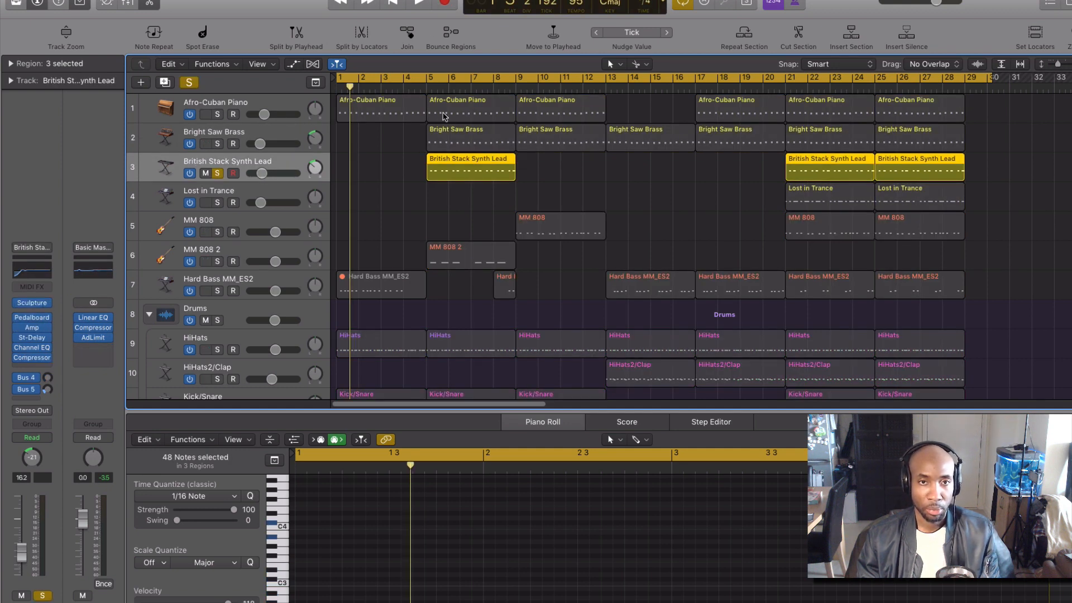
{"action": "left_click", "coordinate": [426, 85]}
{"action": "left_click", "coordinate": [429, 78]}
{"action": "left_click_drag", "start_coordinate": [429, 79], "coordinate": [517, 78]}
{"action": "key", "text": "space"}
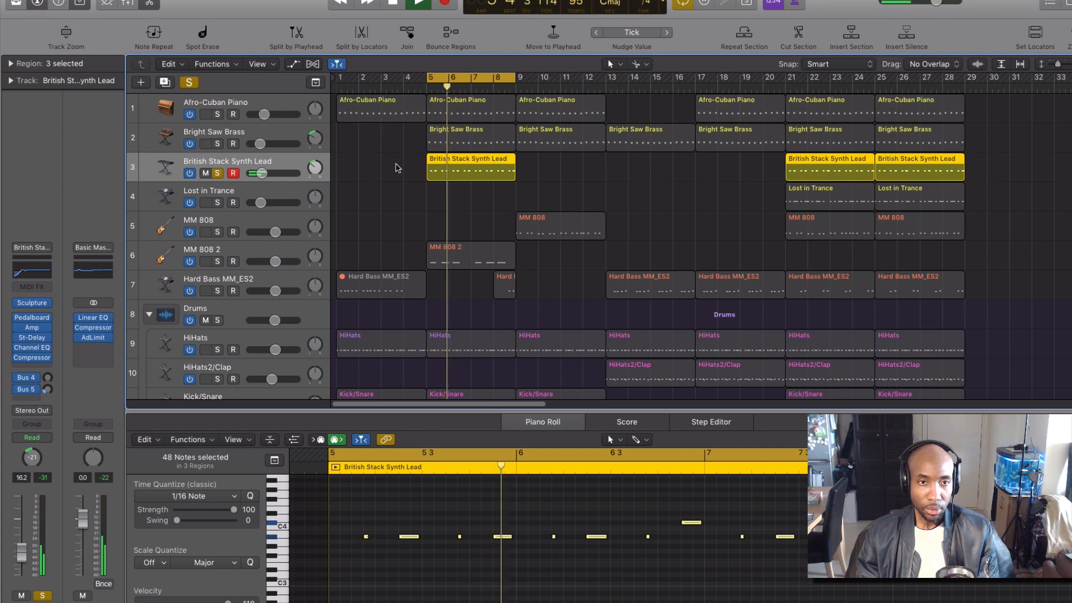
{"action": "key", "text": "space"}
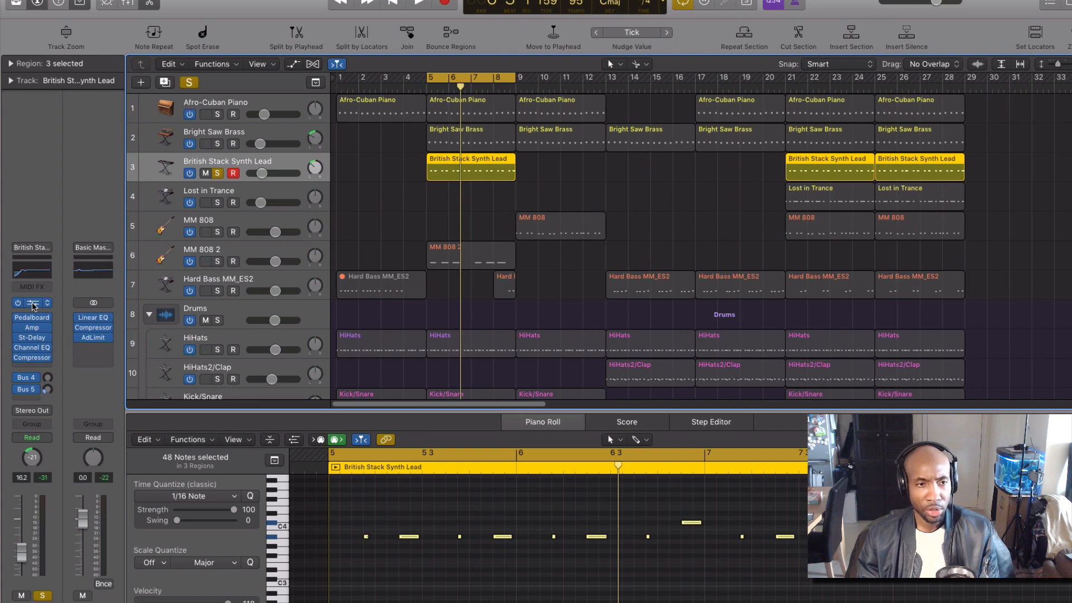
Inspect the Sculpture instrument and the Pedalboard effect on the British Stack Synth Lead channel, closing each plug-in window.
{"action": "left_click", "coordinate": [33, 305]}
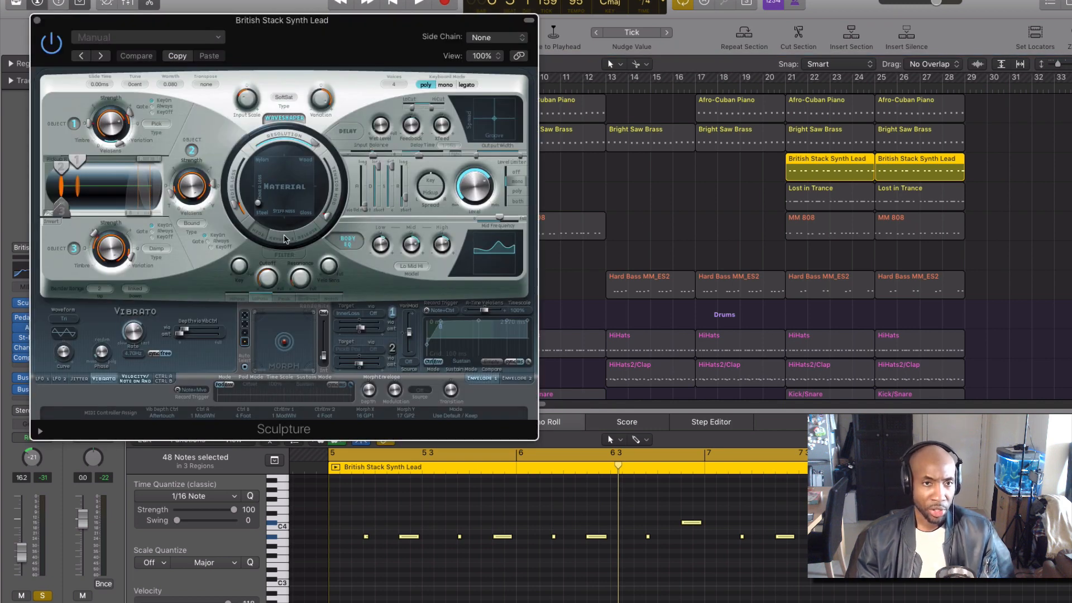
{"action": "left_click", "coordinate": [36, 21]}
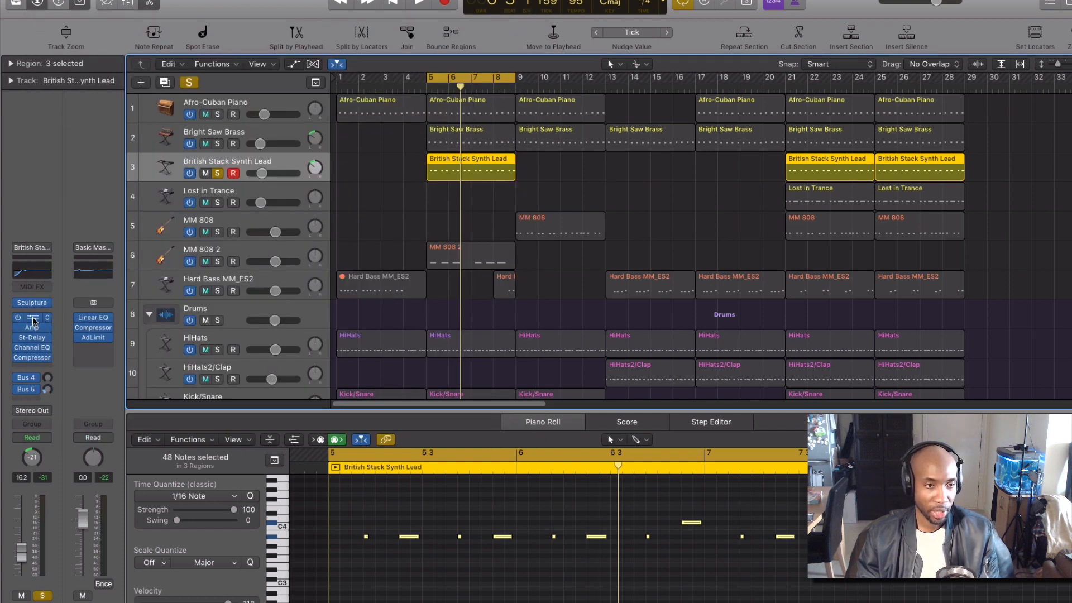
{"action": "mouse_move", "coordinate": [34, 337]}
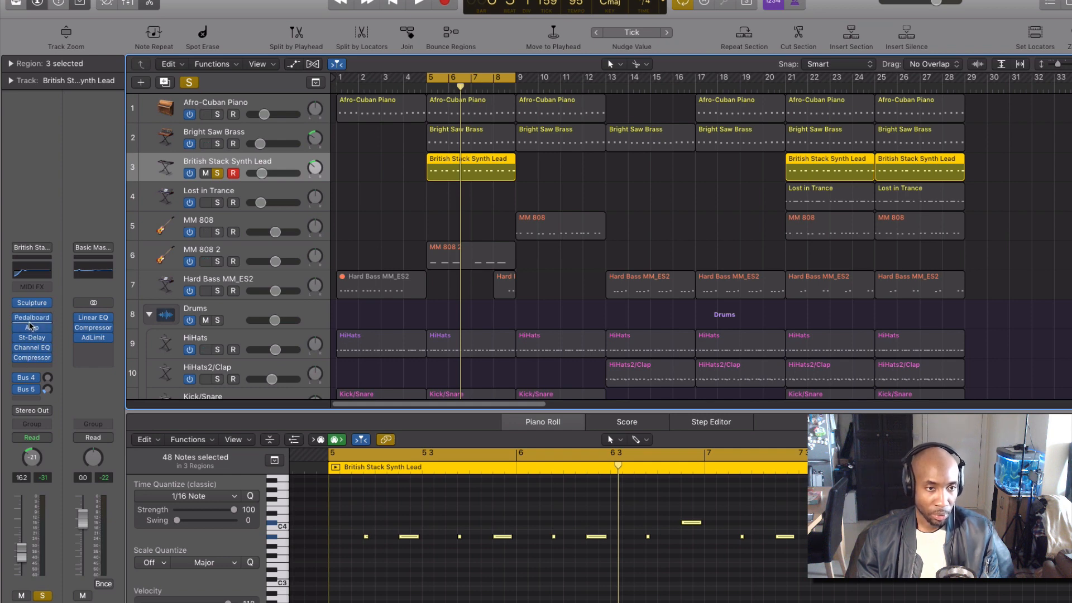
{"action": "left_click", "coordinate": [36, 324]}
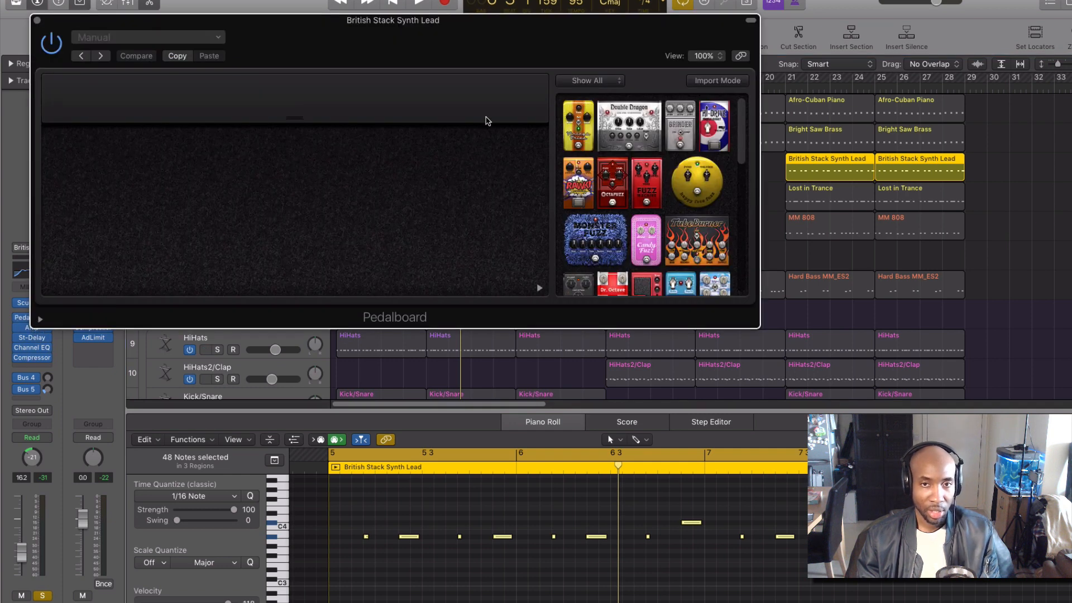
{"action": "left_click", "coordinate": [37, 20]}
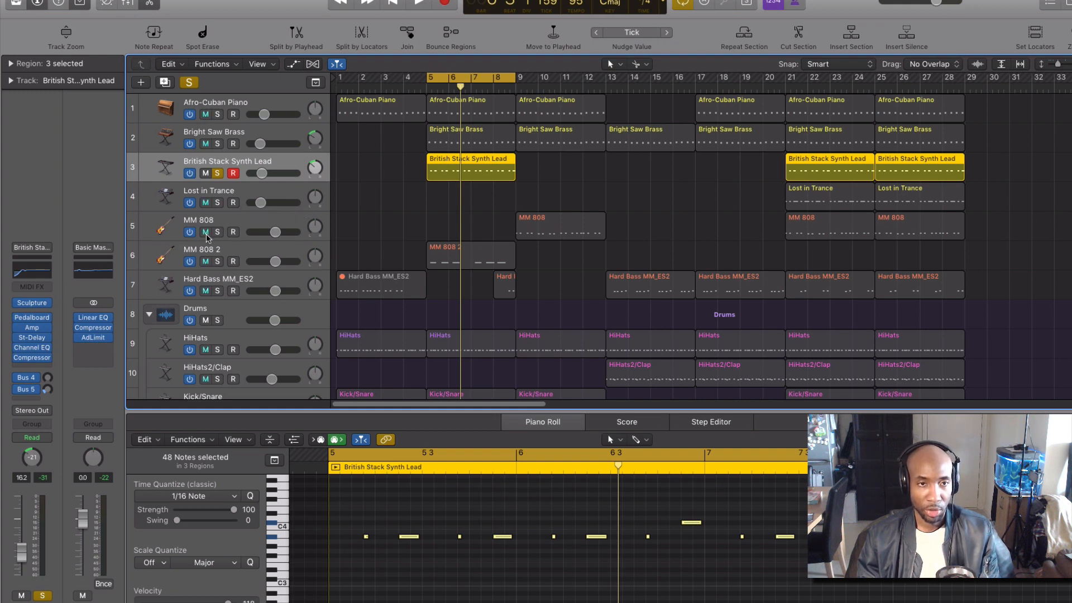
Unsolo the British Stack Synth Lead and inspect the ES2 instrument settings on the MM 808 track.
{"action": "left_click", "coordinate": [235, 223]}
{"action": "left_click", "coordinate": [219, 174]}
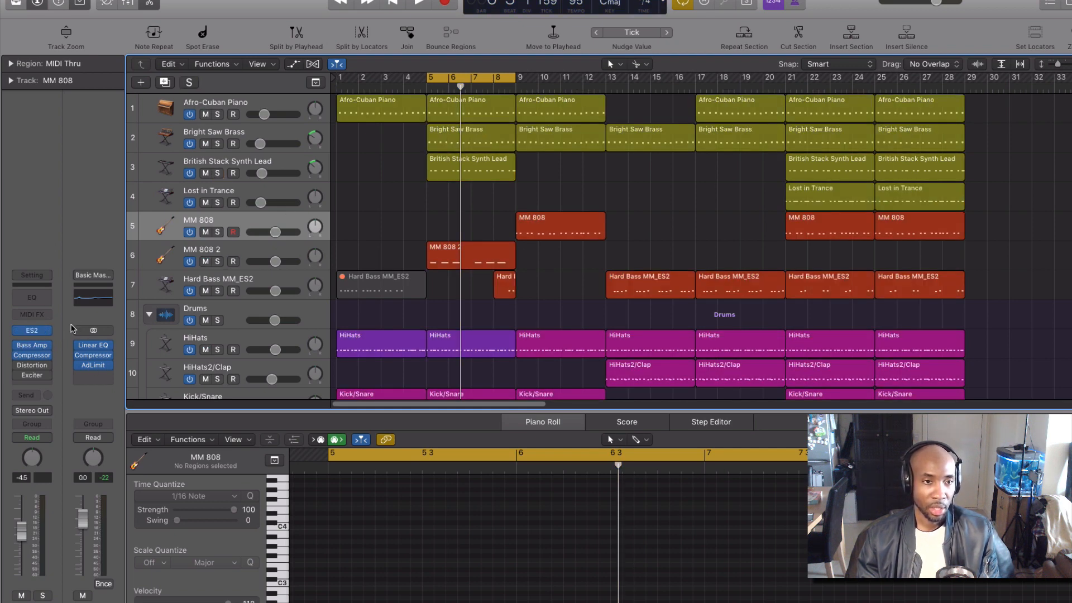
{"action": "left_click", "coordinate": [47, 328]}
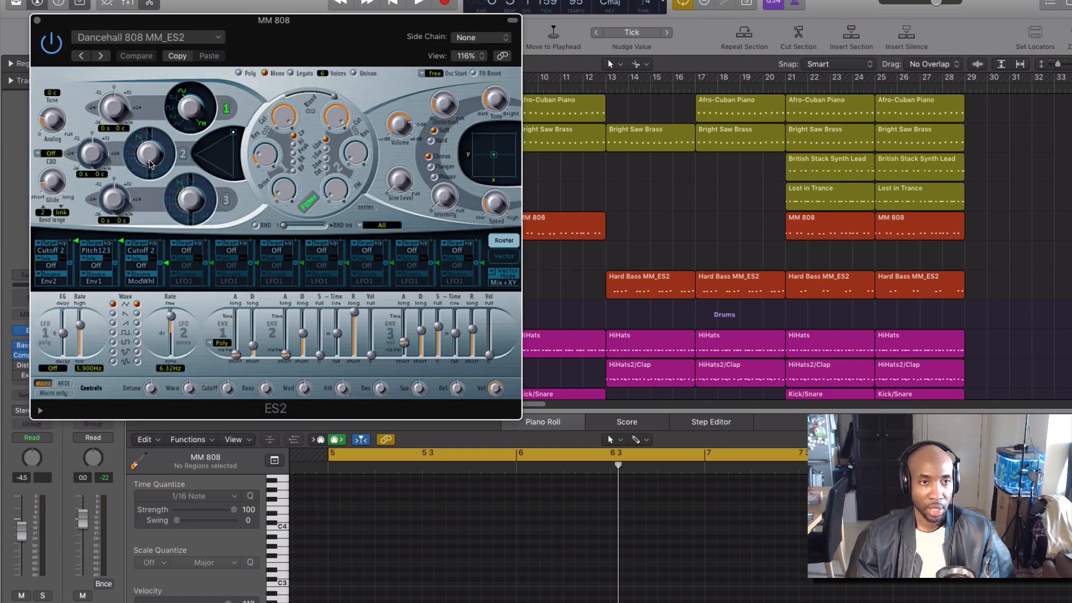
{"action": "key", "text": "super+w"}
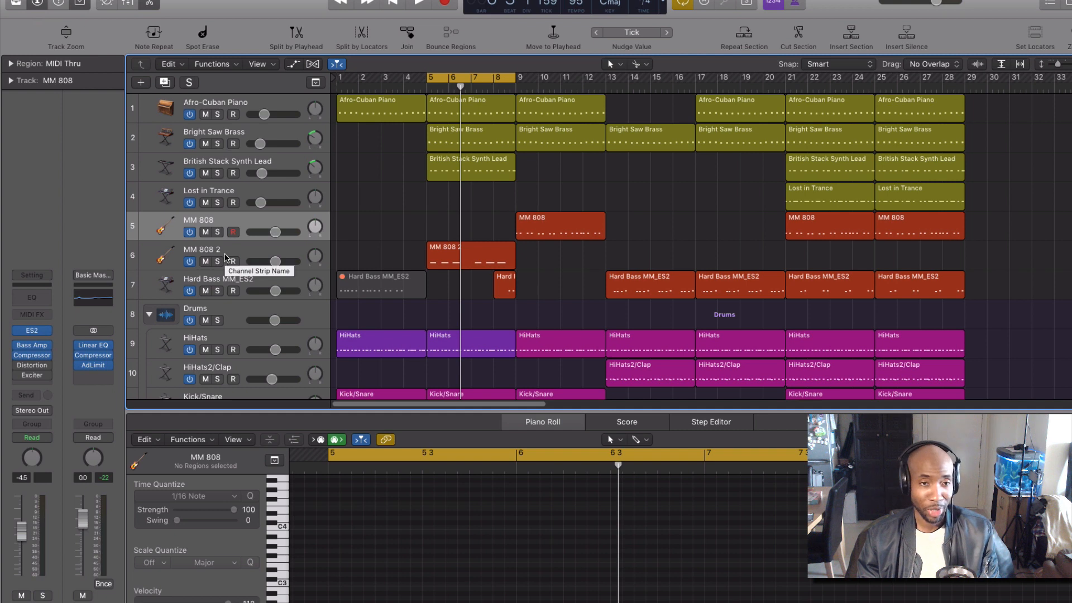
Inspect the ES2 instrument on the MM 808 2 track, close it, and select the MM 808 region at bar 9.
{"action": "left_click", "coordinate": [276, 262]}
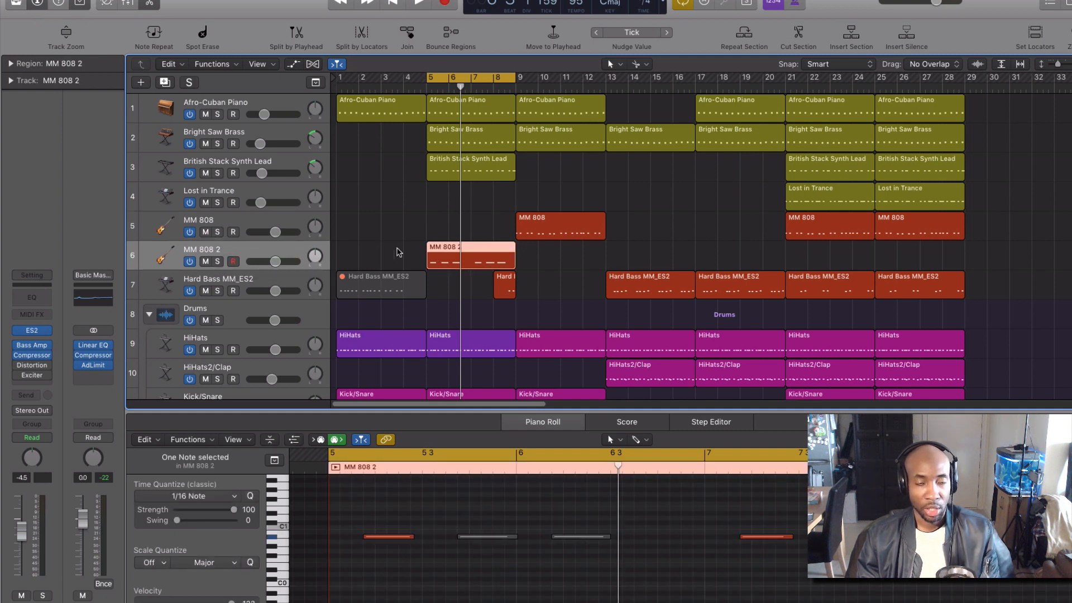
{"action": "left_click", "coordinate": [29, 333]}
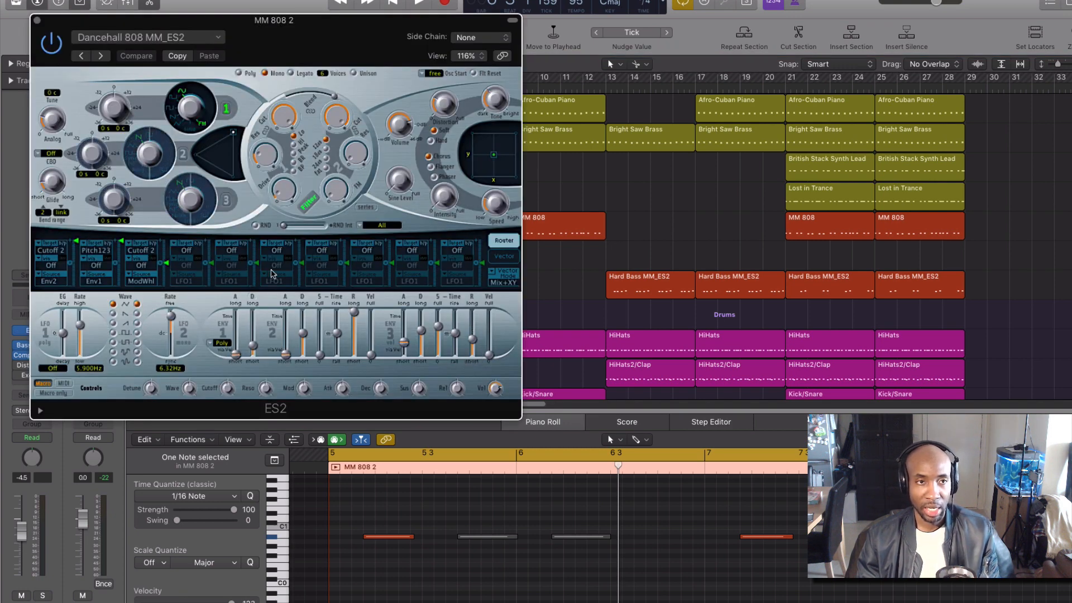
{"action": "left_click", "coordinate": [38, 21]}
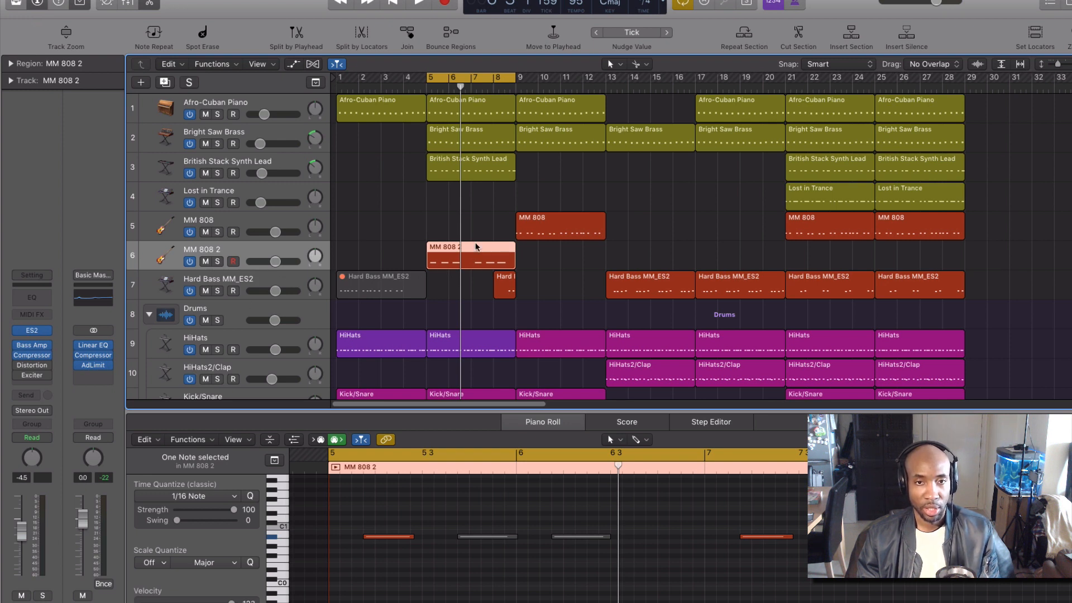
{"action": "left_click", "coordinate": [550, 222]}
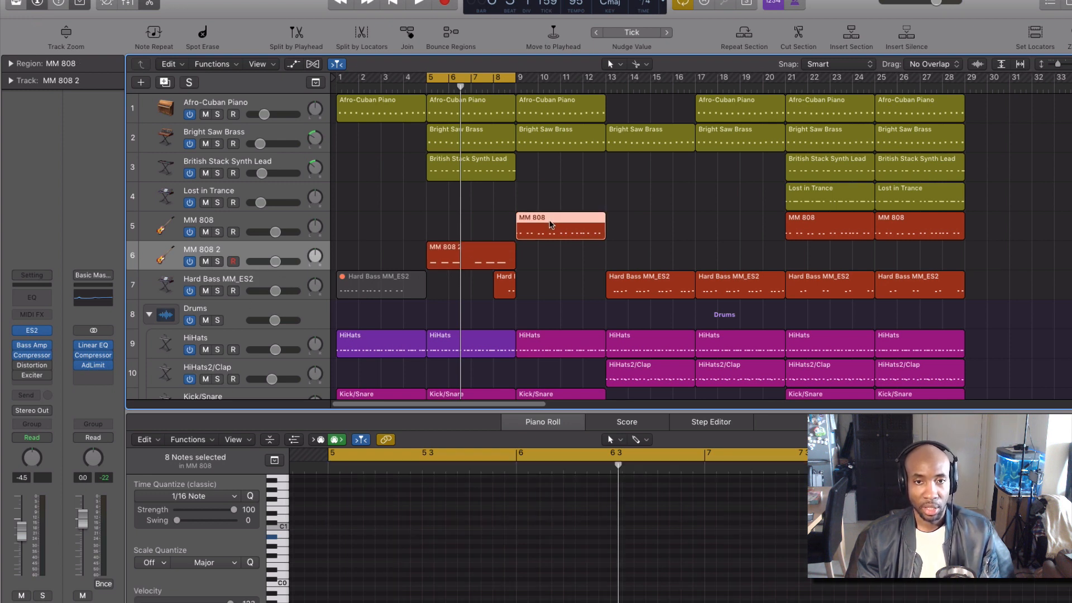
Select the Hard Bass MM_ES2 track and play its short fill at bar 8 within the full mix.
{"action": "left_click", "coordinate": [231, 284]}
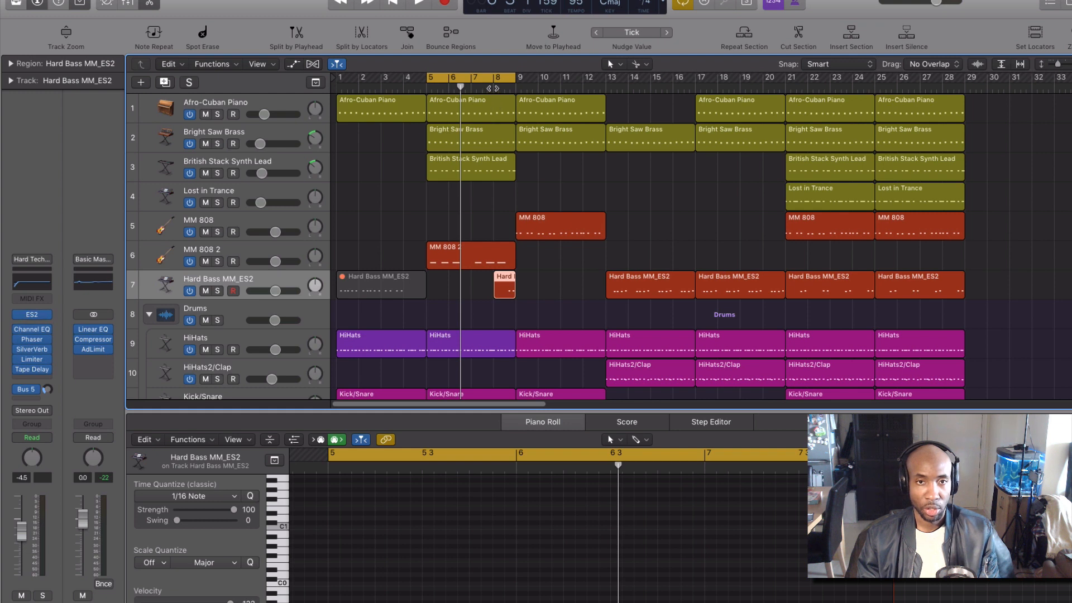
{"action": "key", "text": "space"}
{"action": "left_click", "coordinate": [491, 88]}
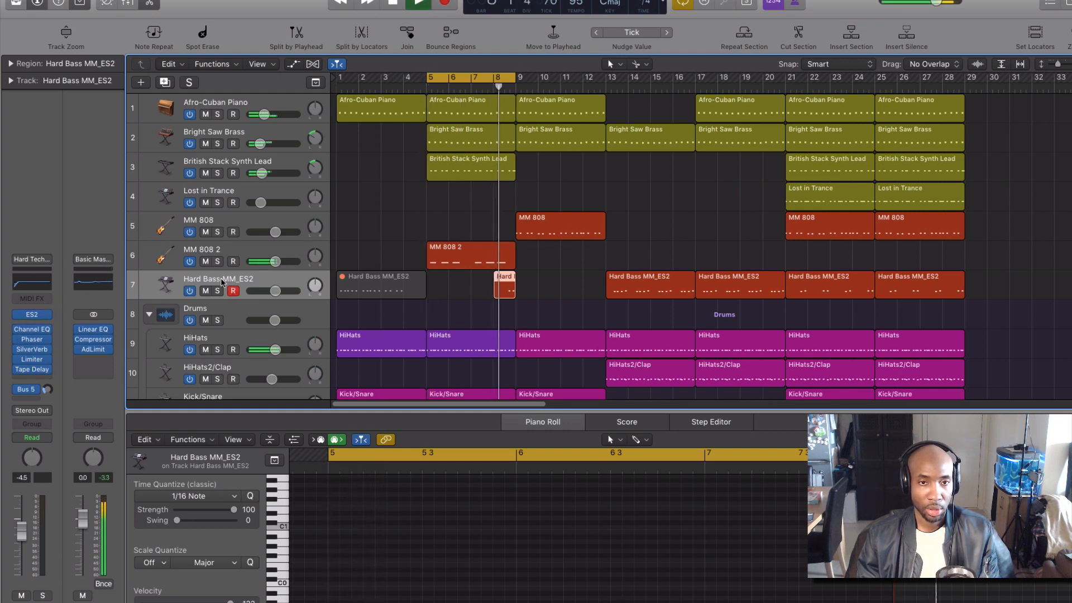
{"action": "key", "text": "space"}
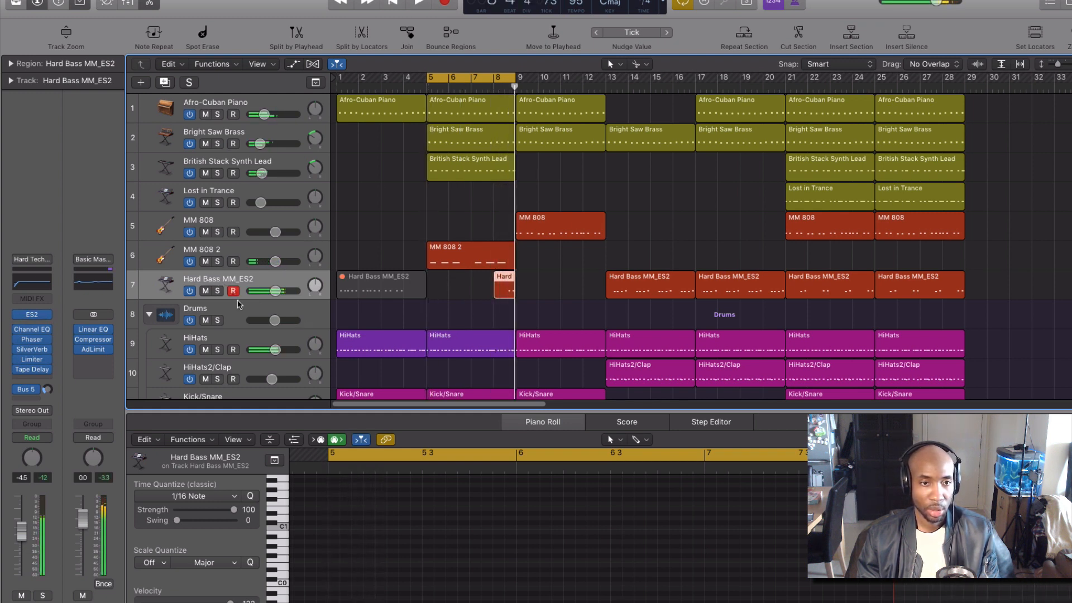
Solo the Hard Bass MM_ES2 track, set the cycle range from bar 8 to bar 9, and listen to the fill.
{"action": "left_click", "coordinate": [217, 291]}
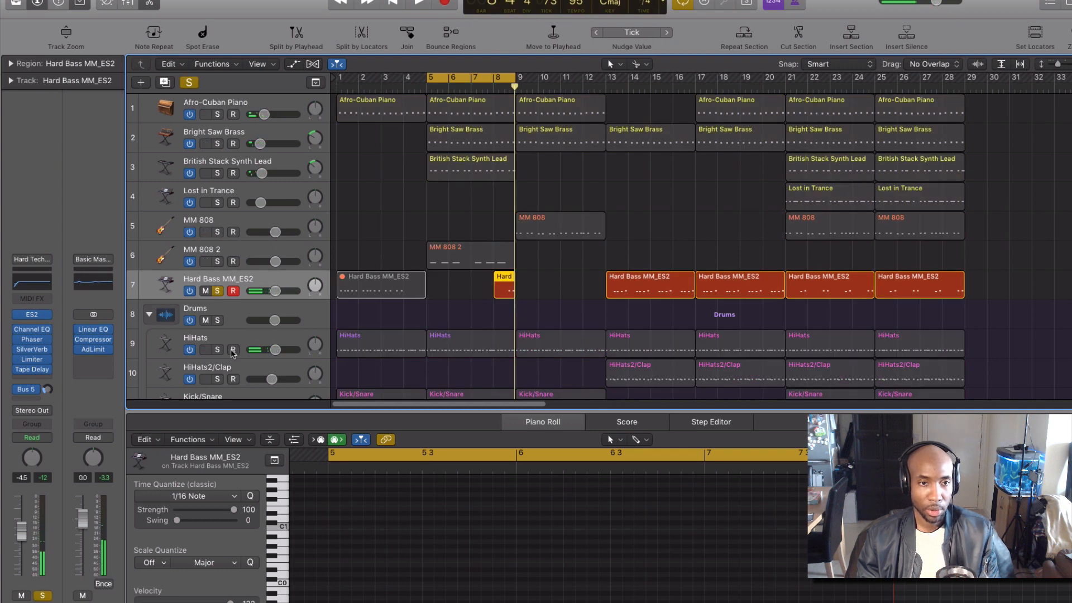
{"action": "left_click", "coordinate": [494, 77]}
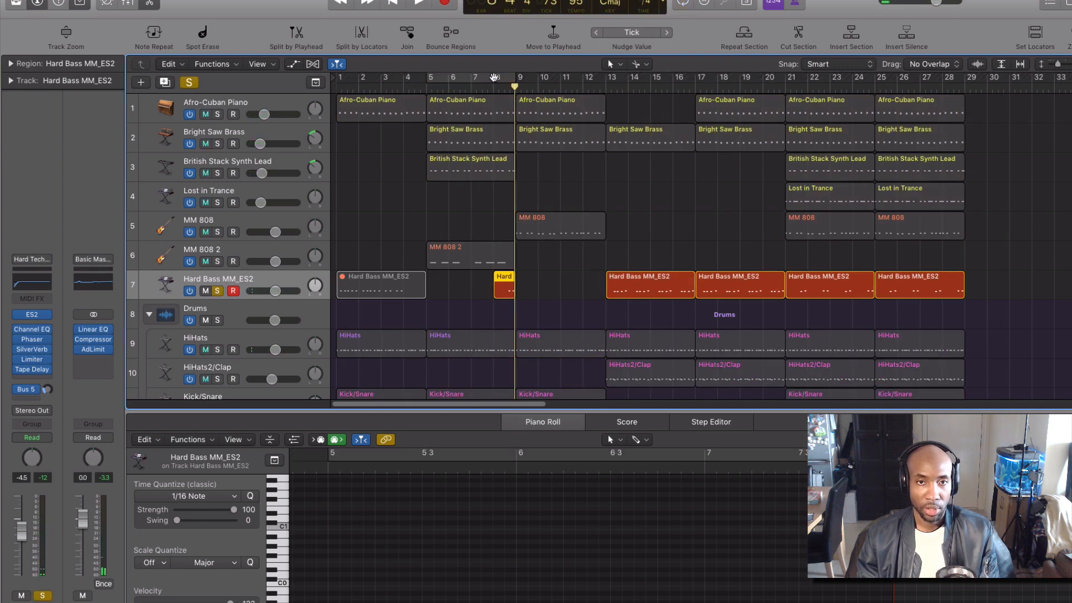
{"action": "left_click_drag", "start_coordinate": [494, 77], "coordinate": [515, 80]}
{"action": "key", "text": "space"}
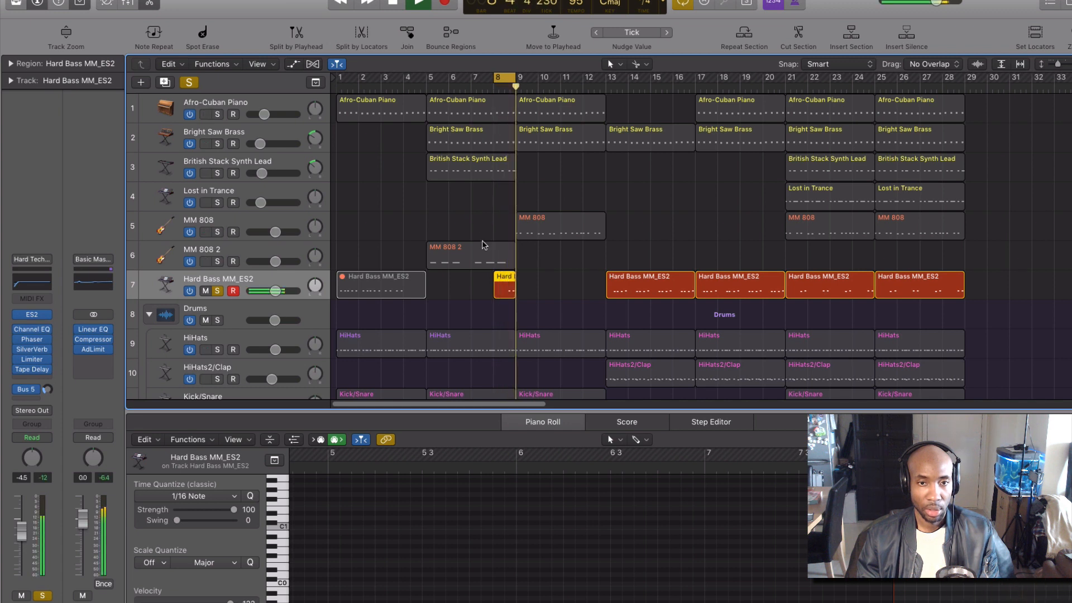
{"action": "key", "text": "space"}
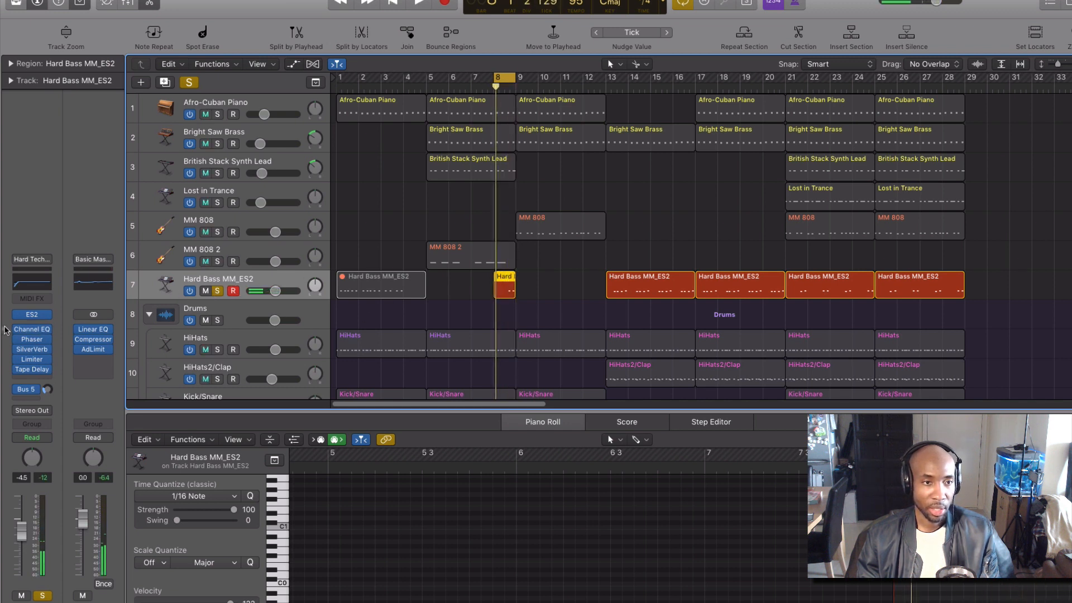
Inspect the ES2 instrument settings on the Hard Bass MM_ES2 track and close the plug-in window.
{"action": "left_click", "coordinate": [33, 317]}
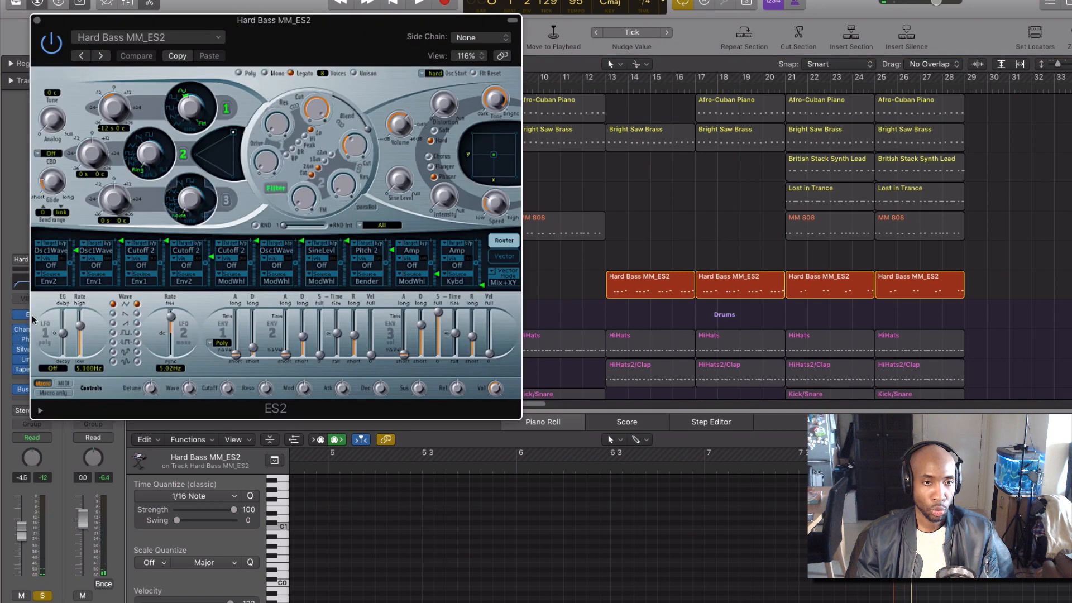
{"action": "left_click", "coordinate": [37, 20]}
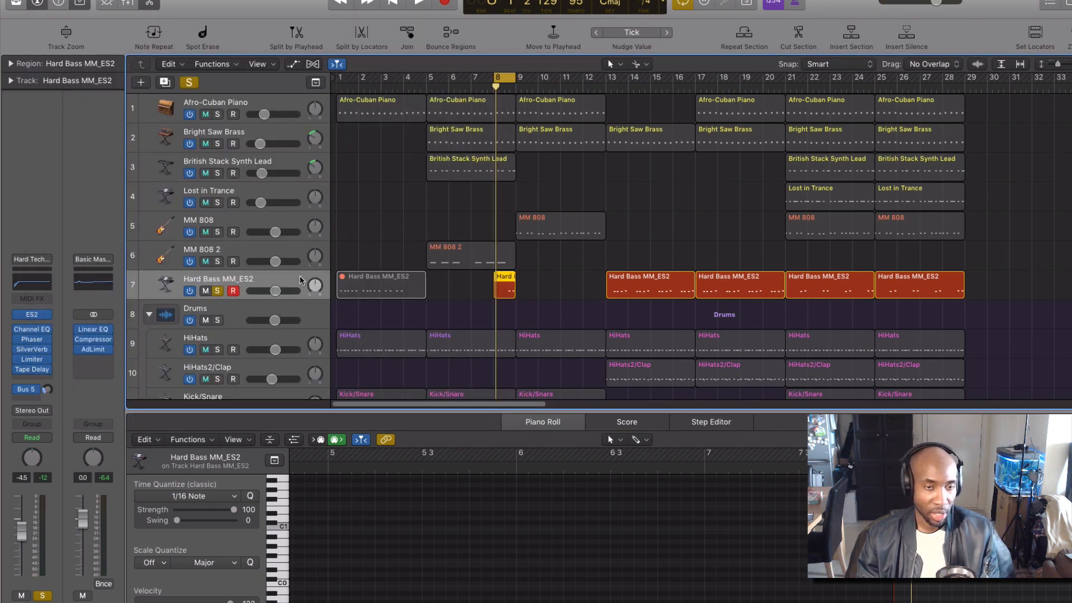
Select the Drums stack, the HiHats track and the Kick/Snare track in turn to review the drum parts.
{"action": "scroll", "coordinate": [256, 352], "scroll_direction": "down", "scroll_amount": 2}
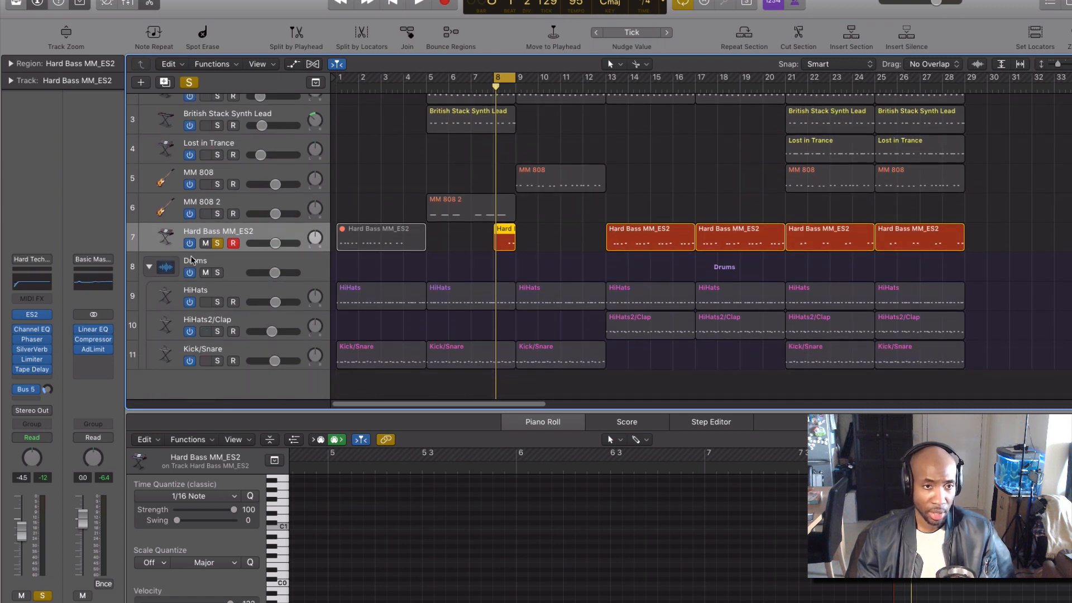
{"action": "left_click", "coordinate": [193, 261]}
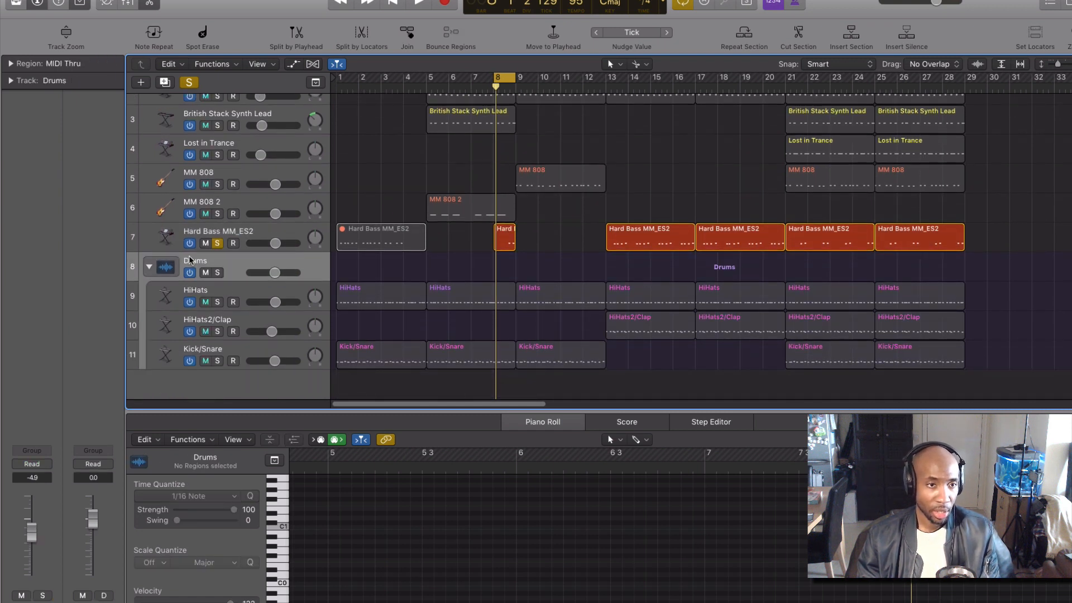
{"action": "left_click", "coordinate": [237, 291]}
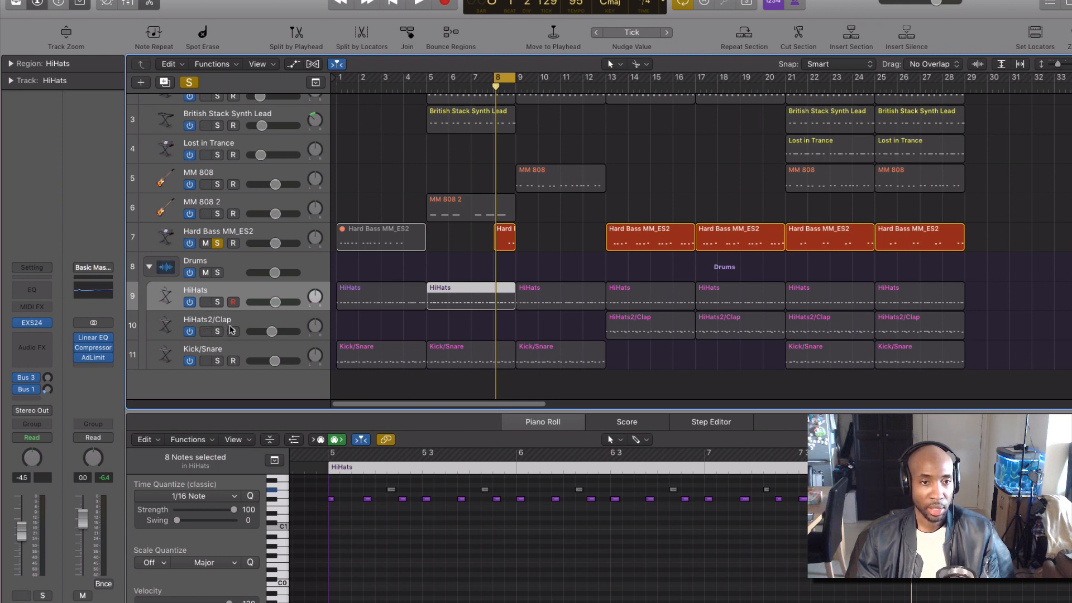
{"action": "left_click", "coordinate": [192, 351]}
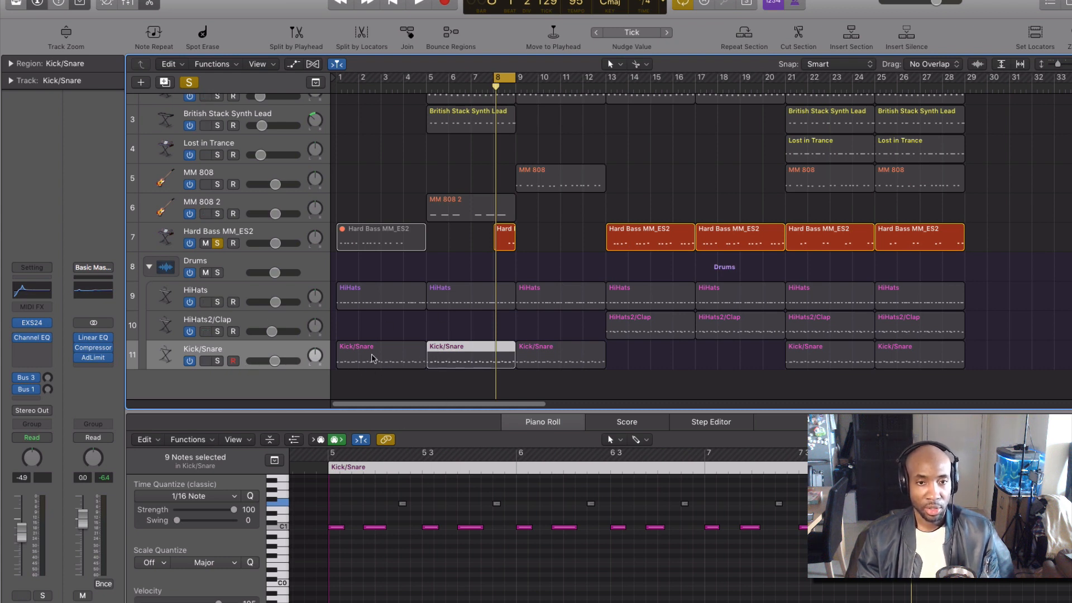
Clear the solo from all tracks and extend the cycle range to run from bar 5 to bar 9.
{"action": "left_click", "coordinate": [187, 83]}
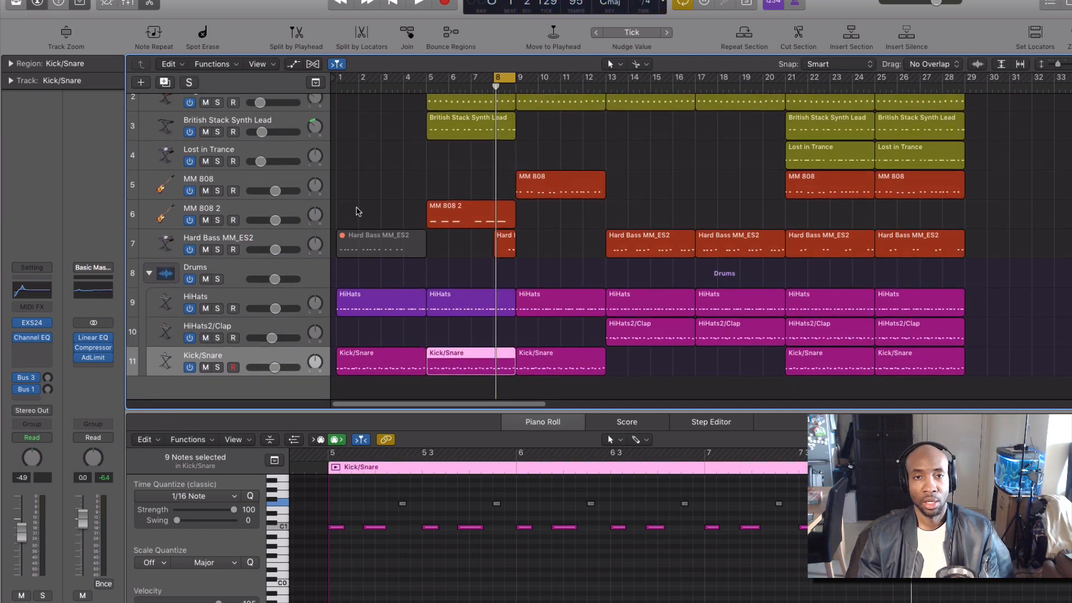
{"action": "scroll", "coordinate": [357, 212], "scroll_direction": "up", "scroll_amount": 2}
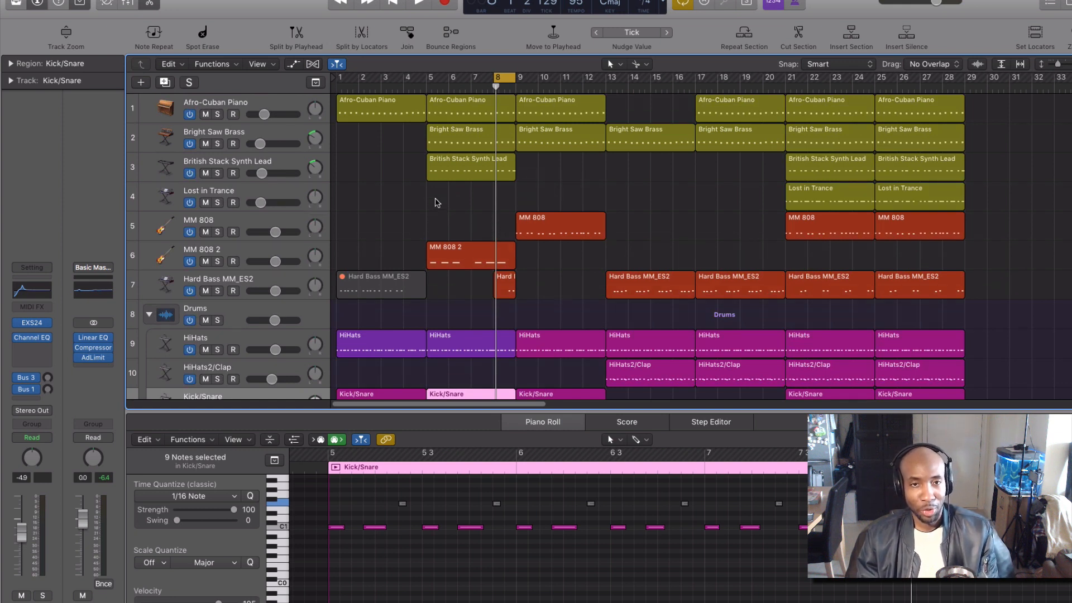
{"action": "left_click_drag", "start_coordinate": [496, 78], "coordinate": [429, 80]}
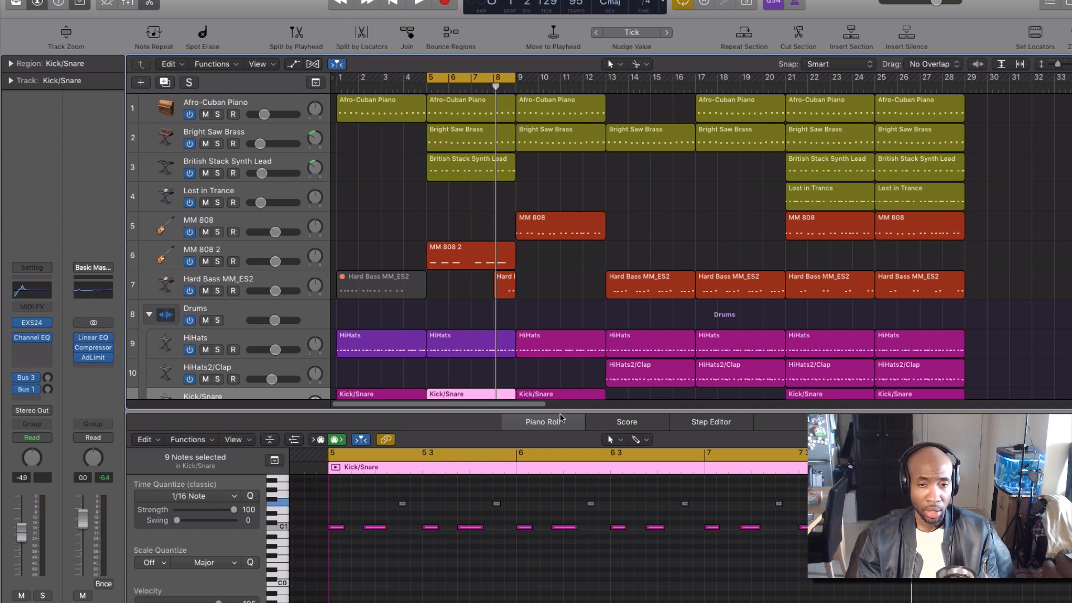
Switch to Finder, open the Dancehall Stack1 Stems - 95 bpm folder, and examine the Afro-Cuban Piano_1.wav stem.
{"action": "mouse_move", "coordinate": [646, 595]}
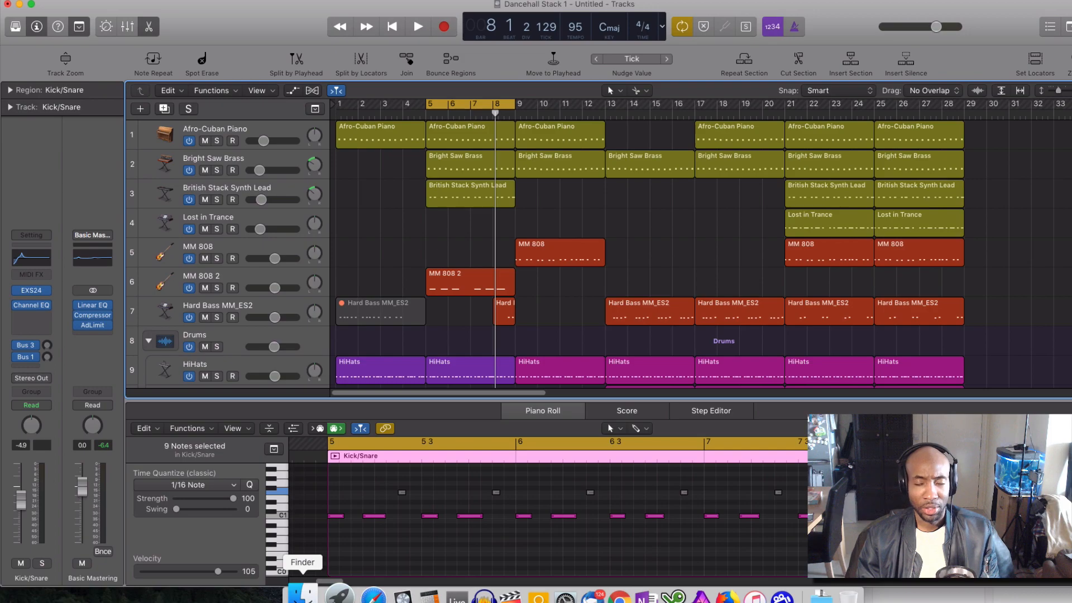
{"action": "left_click", "coordinate": [302, 593]}
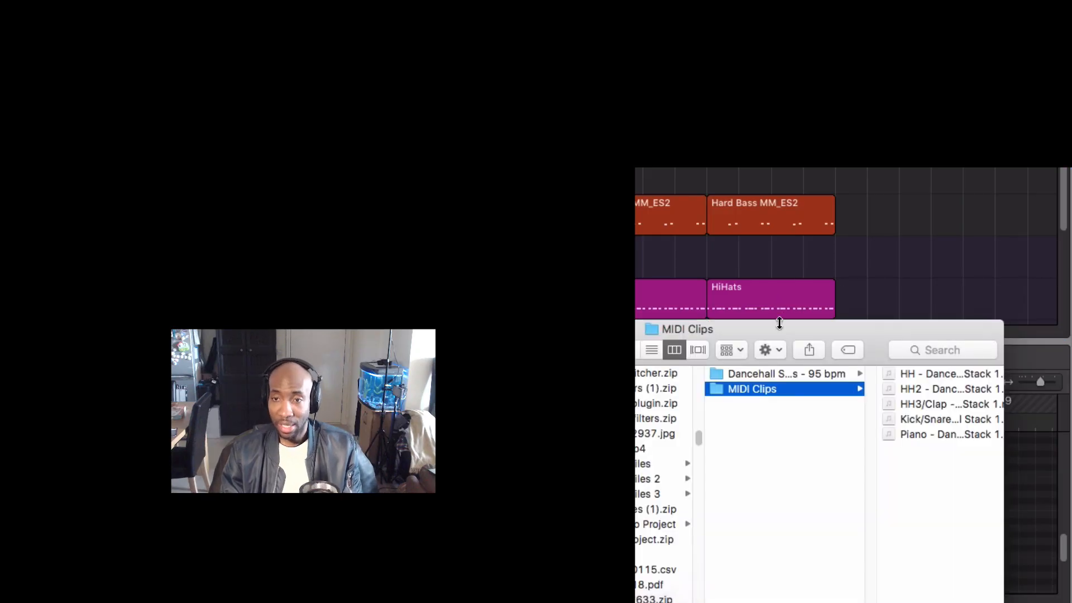
{"action": "left_click_drag", "start_coordinate": [776, 325], "coordinate": [799, 226]}
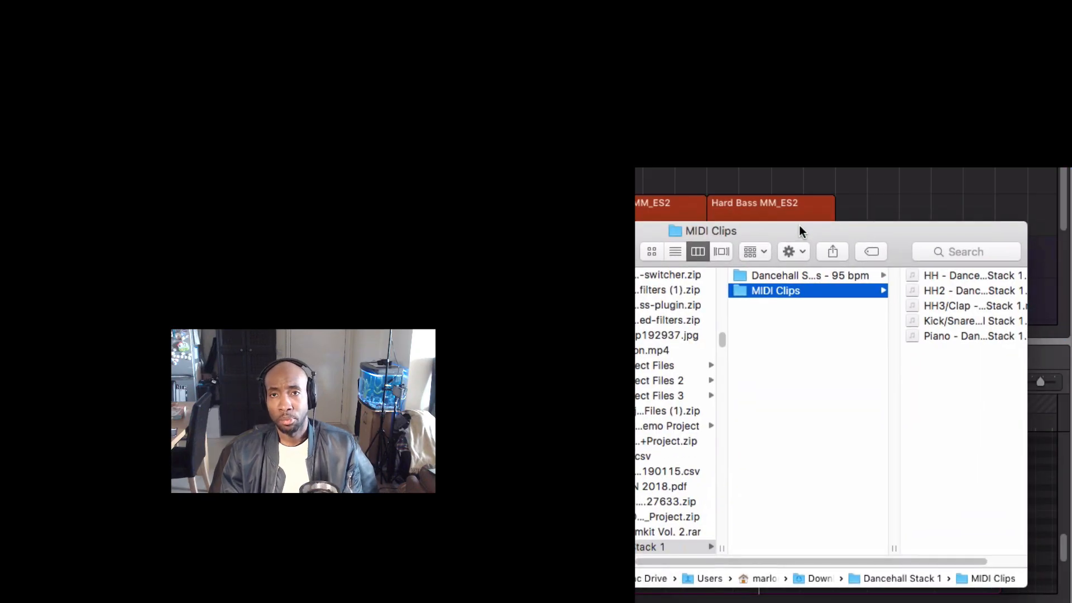
{"action": "left_click", "coordinate": [785, 275]}
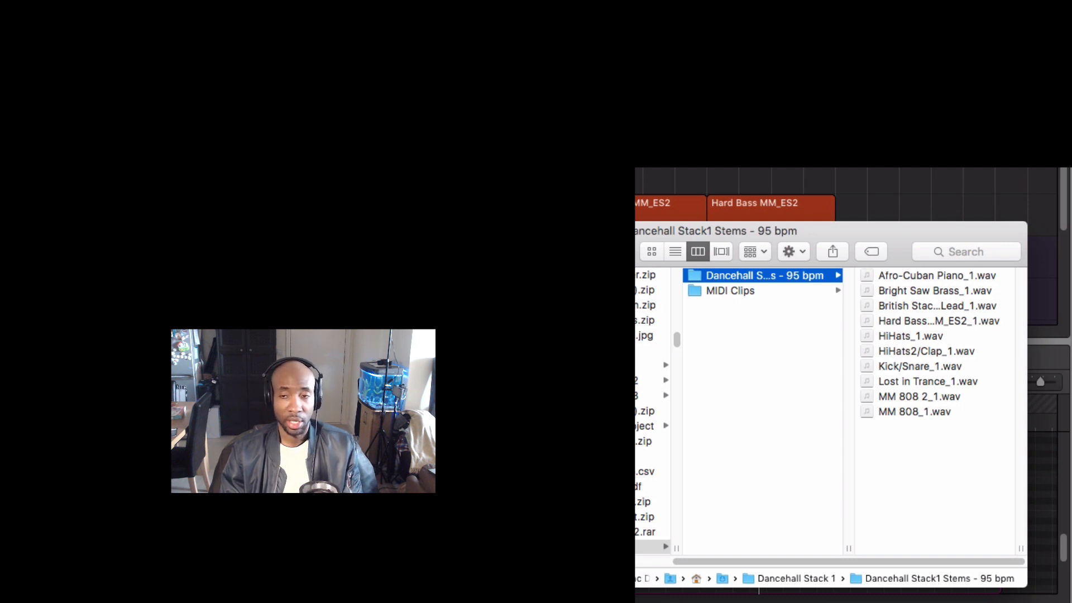
{"action": "left_click", "coordinate": [889, 276]}
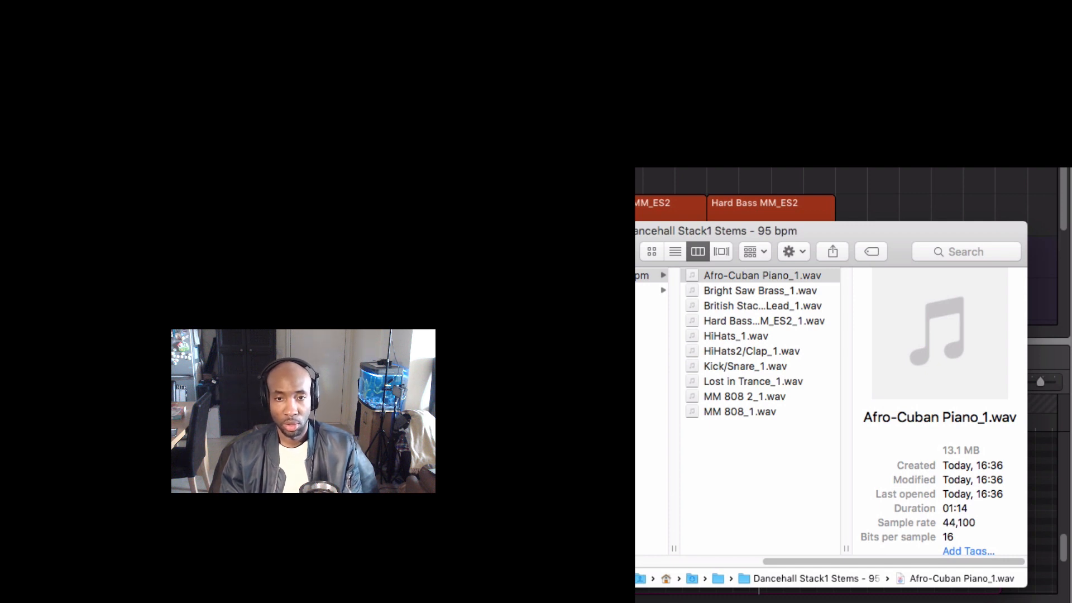
{"action": "key", "text": "space"}
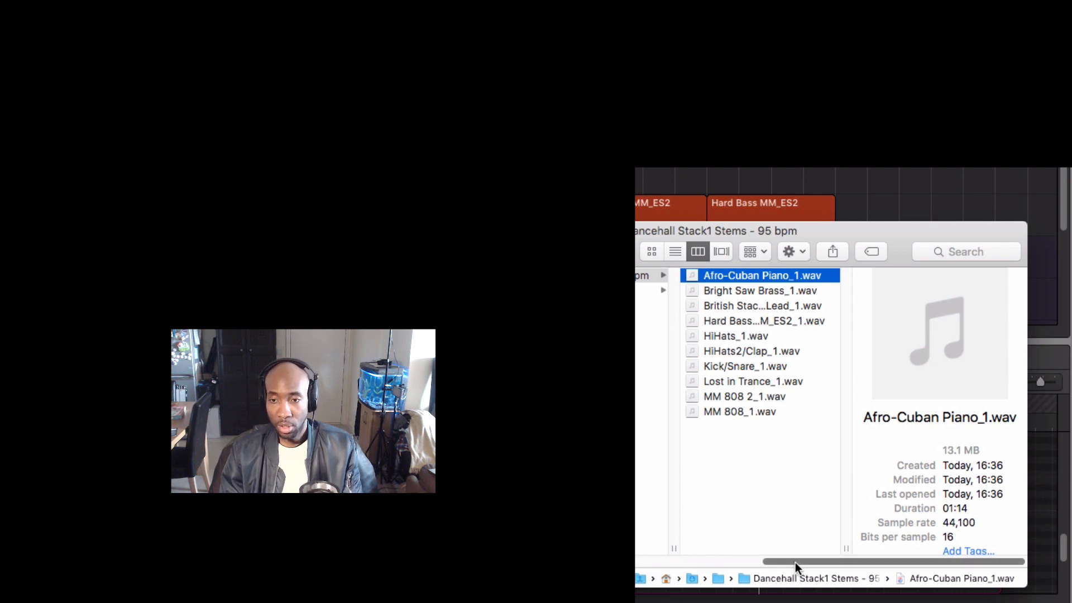
{"action": "left_click_drag", "start_coordinate": [795, 562], "coordinate": [687, 558]}
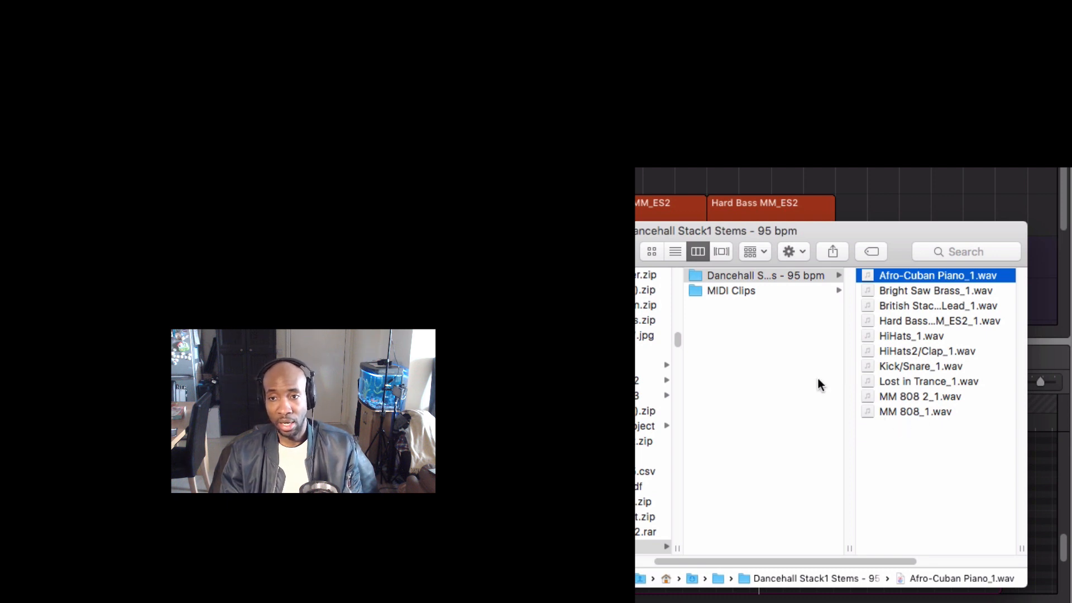
Review the files in the MIDI Clips folder and compare them with those in the stems folder.
{"action": "left_click", "coordinate": [719, 292]}
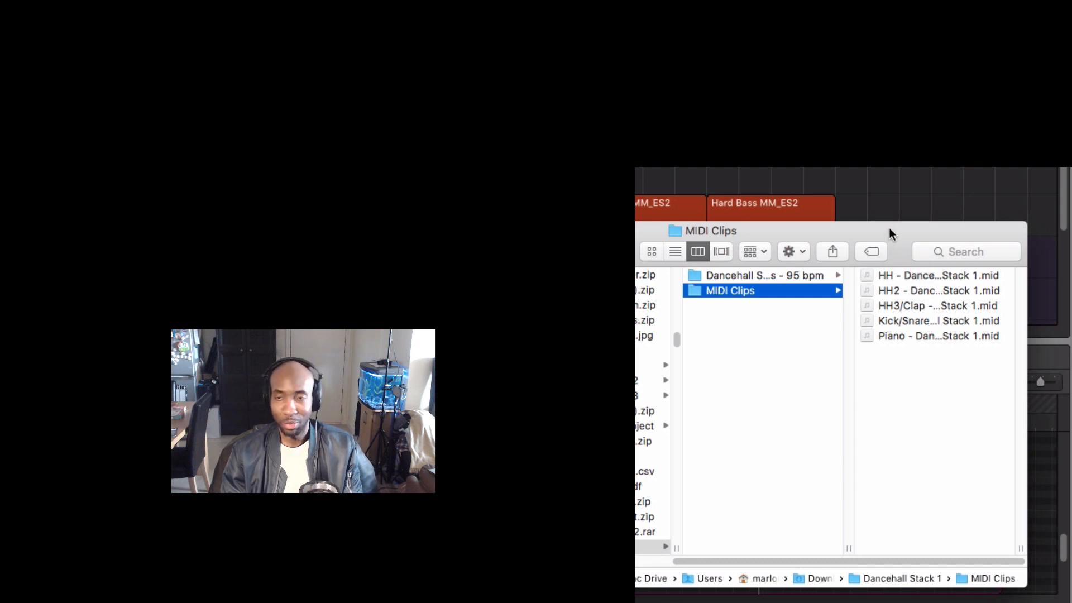
{"action": "left_click_drag", "start_coordinate": [890, 227], "coordinate": [822, 216]}
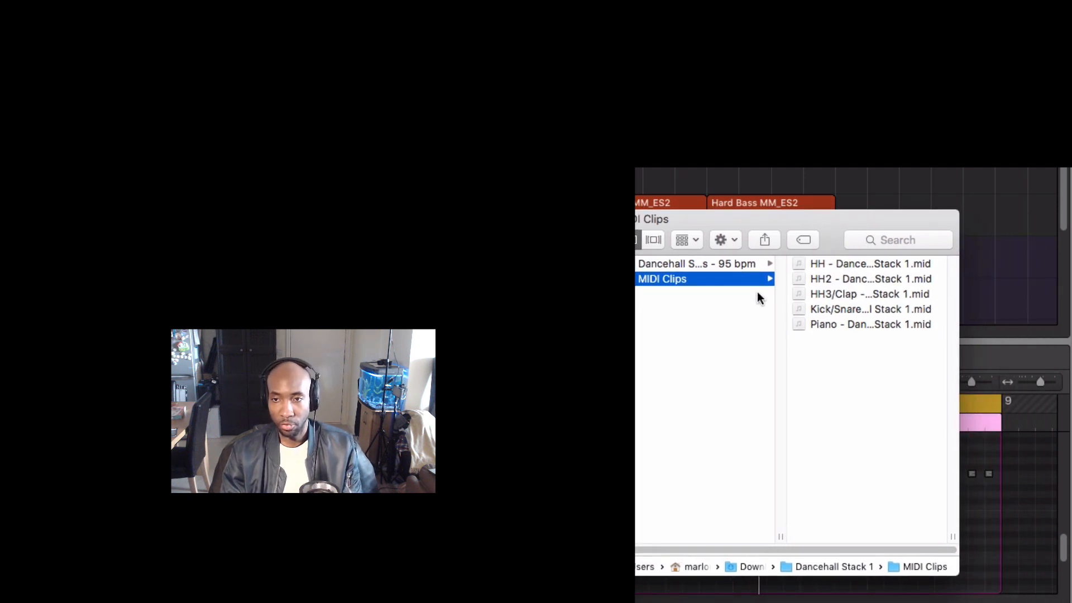
{"action": "left_click", "coordinate": [667, 264]}
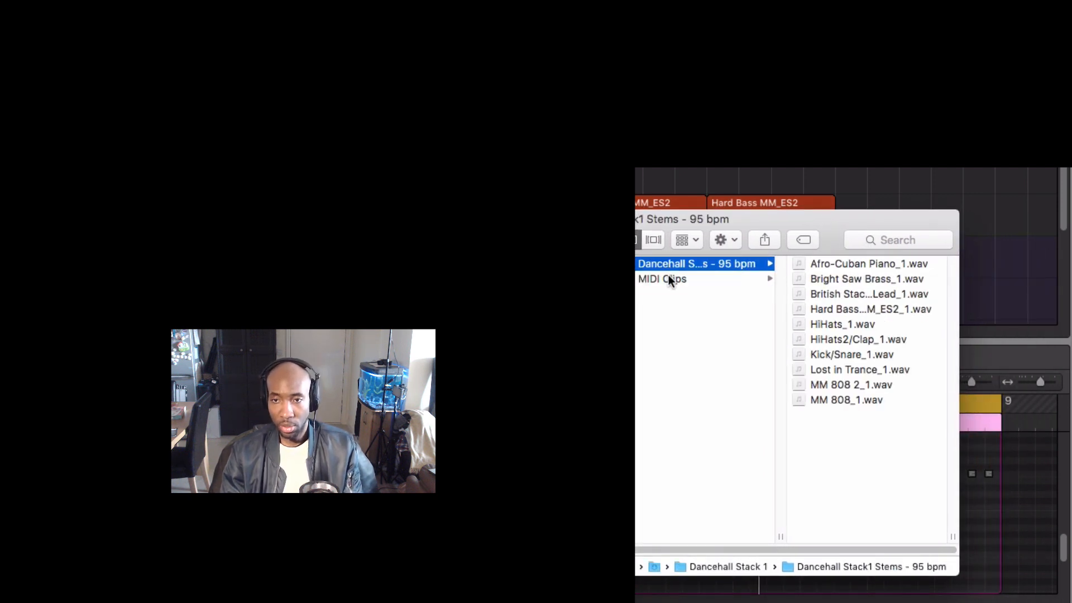
{"action": "left_click", "coordinate": [669, 277]}
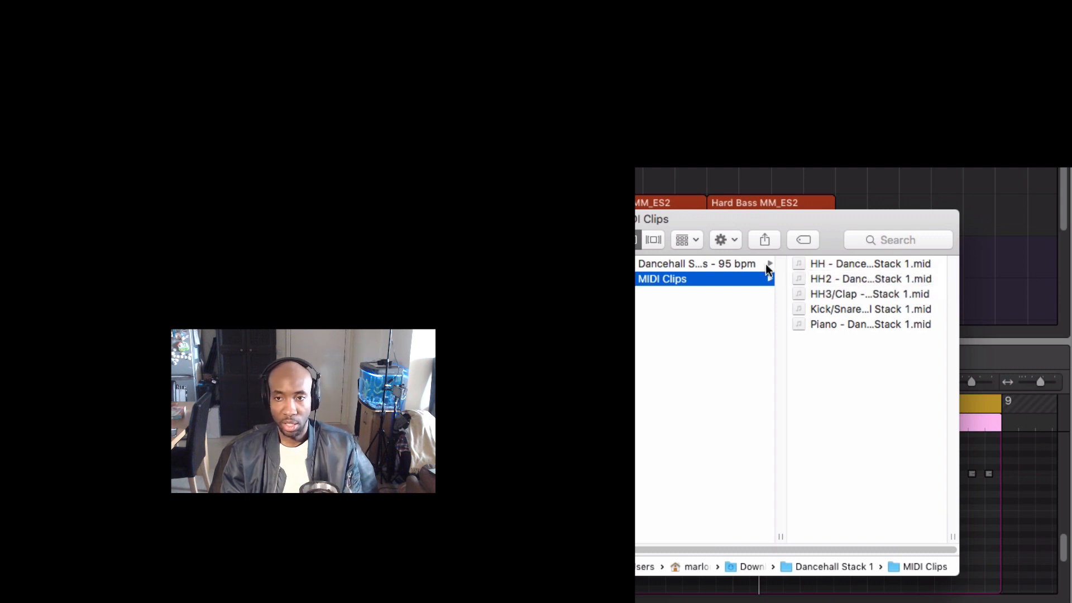
{"action": "left_click_drag", "start_coordinate": [702, 217], "coordinate": [745, 117]}
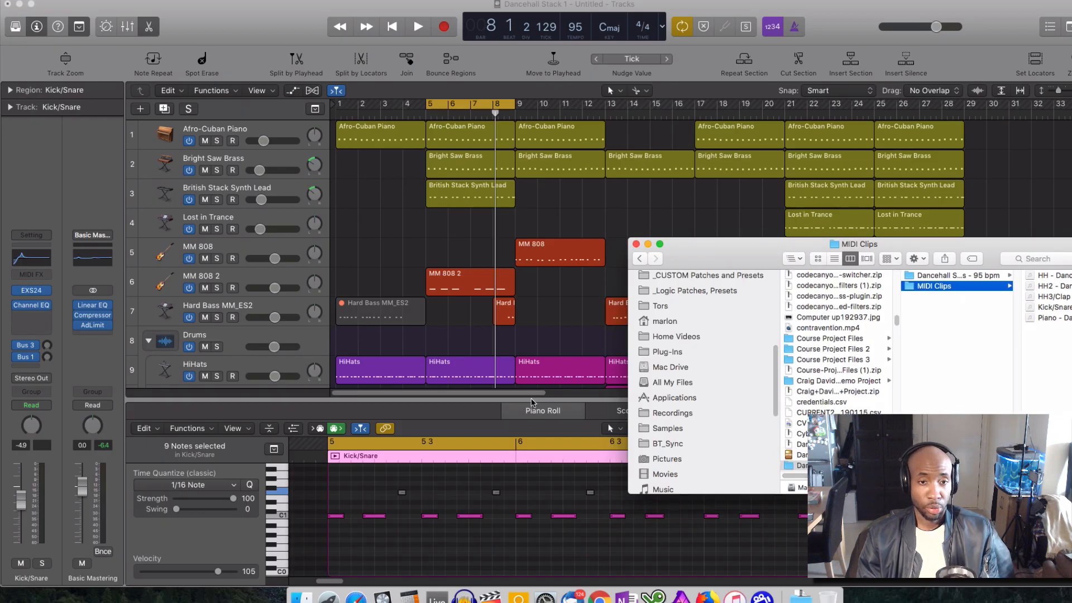
Return to the Logic Pro project, close the Piano Roll editor, and deselect the Kick/Snare region.
{"action": "left_click", "coordinate": [439, 407]}
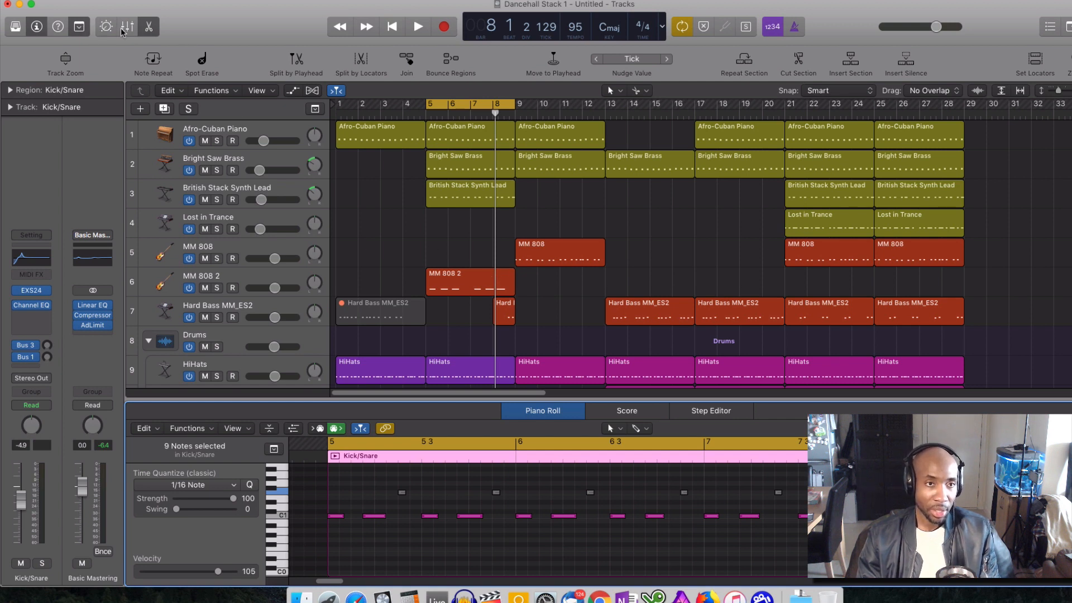
{"action": "left_click", "coordinate": [151, 27]}
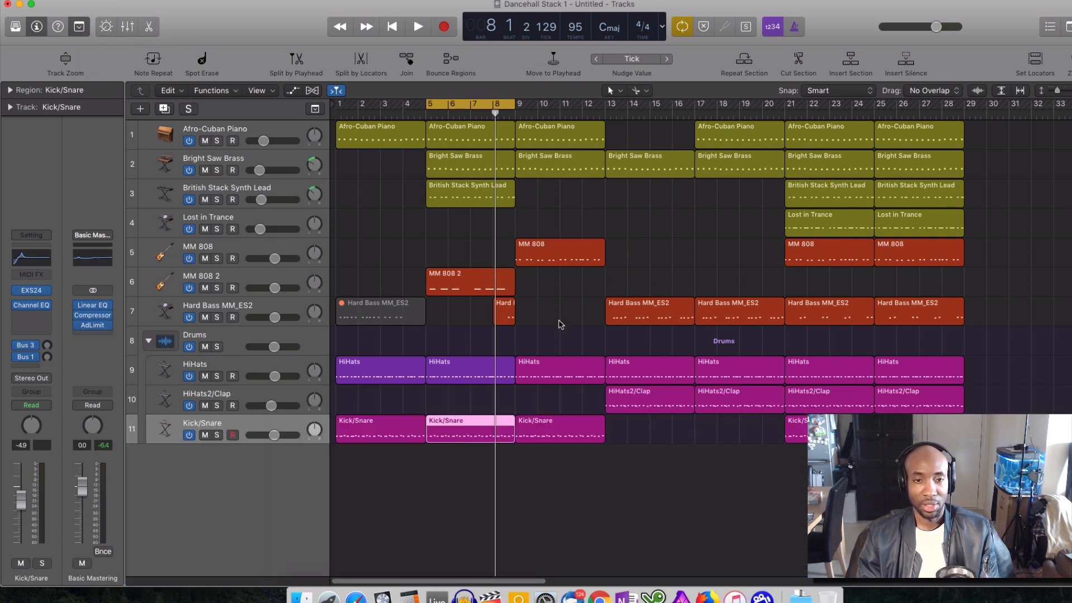
{"action": "left_click", "coordinate": [606, 478]}
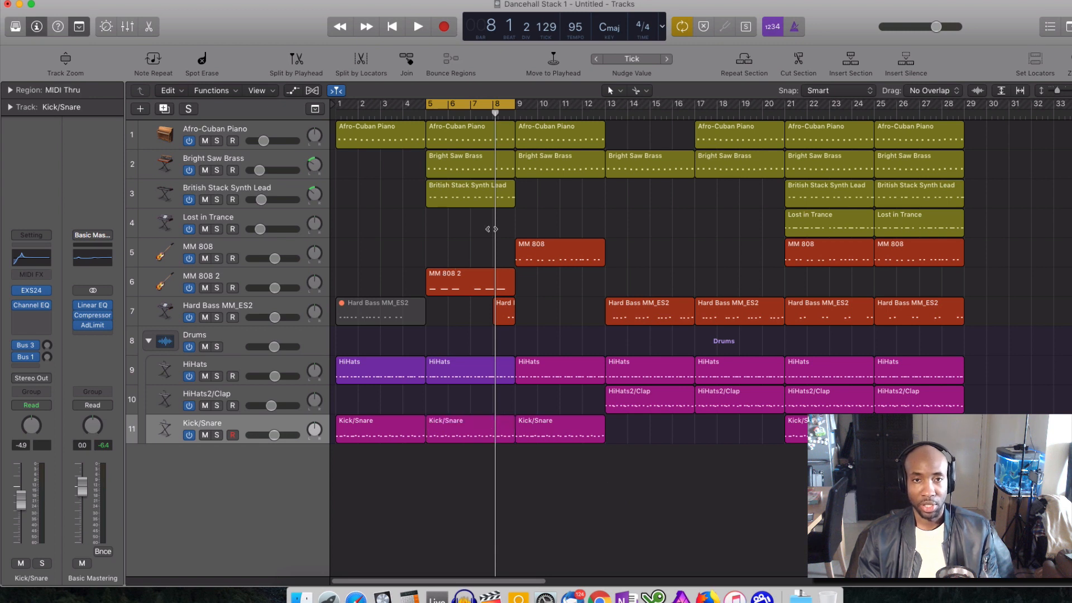
Start playback of the arrangement from bar 1 and set the cycle range from bar 1 to bar 13.
{"action": "left_click", "coordinate": [444, 103]}
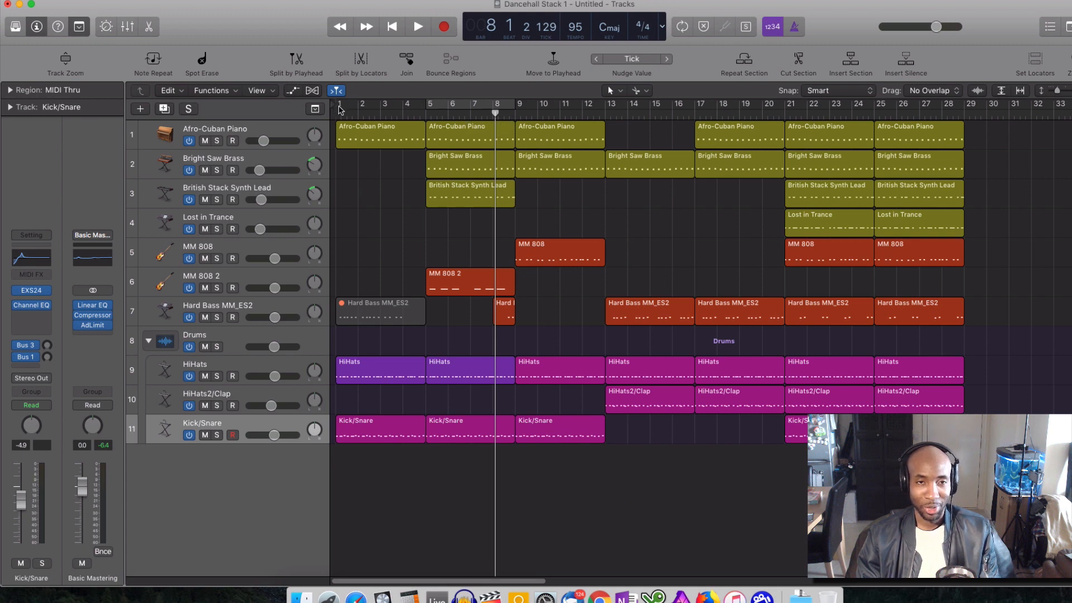
{"action": "left_click_drag", "start_coordinate": [337, 109], "coordinate": [424, 104]}
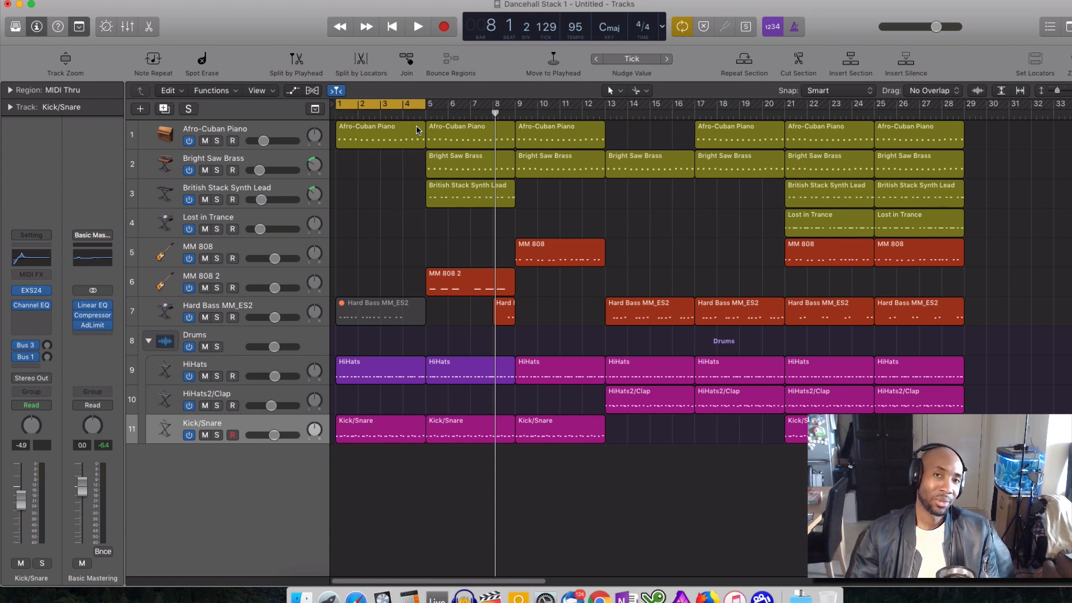
{"action": "key", "text": "space"}
{"action": "left_click", "coordinate": [412, 101]}
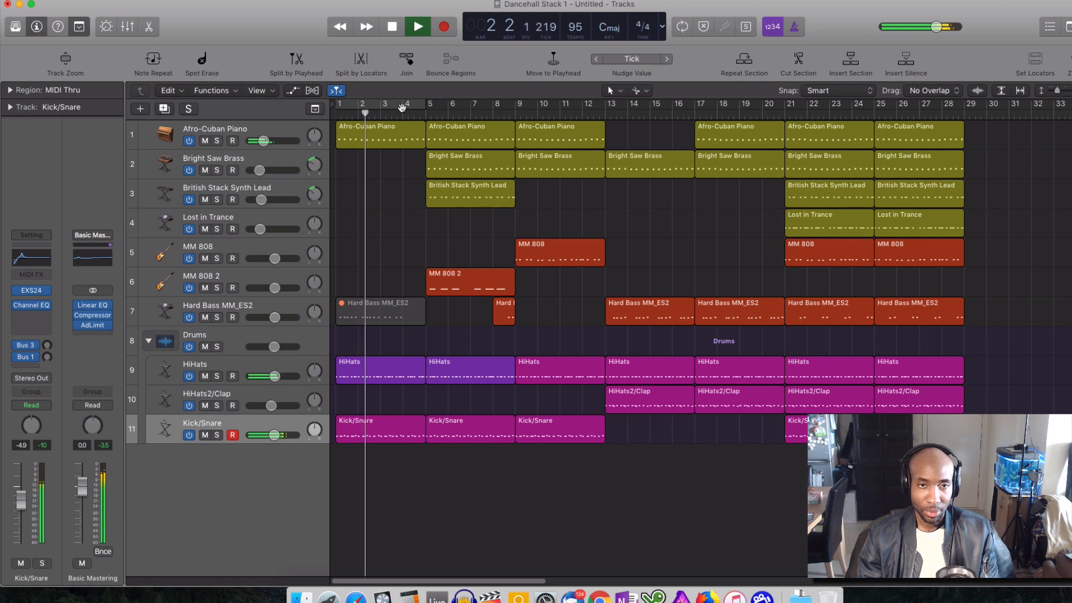
{"action": "left_click_drag", "start_coordinate": [402, 107], "coordinate": [606, 96]}
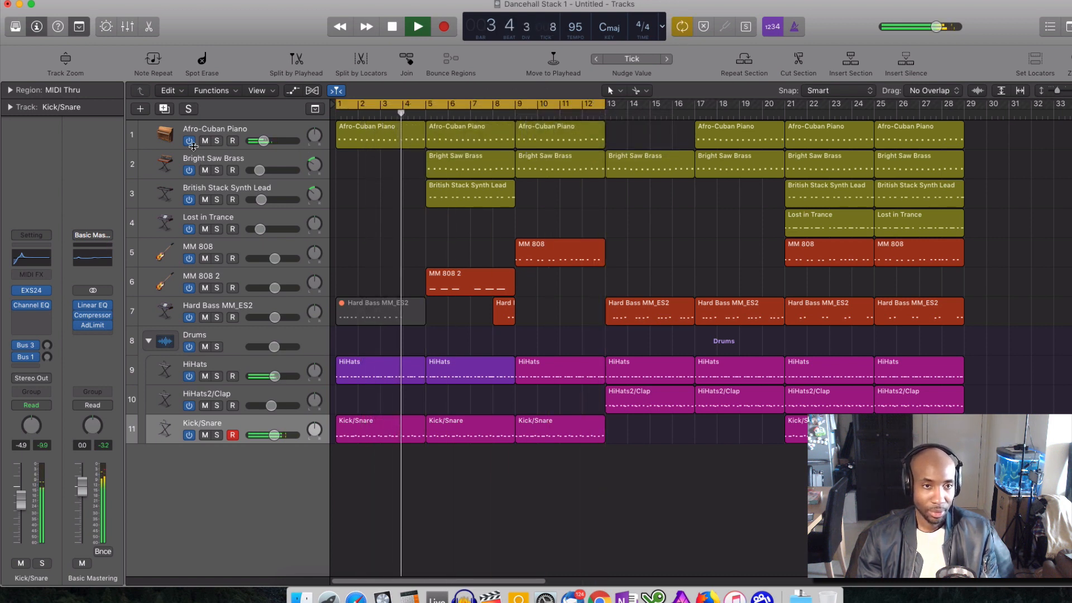
Inspect the EXS24 sampler on the Kick/Snare track, close it, and select the Afro-Cuban Piano region at bar 5.
{"action": "left_click", "coordinate": [36, 291]}
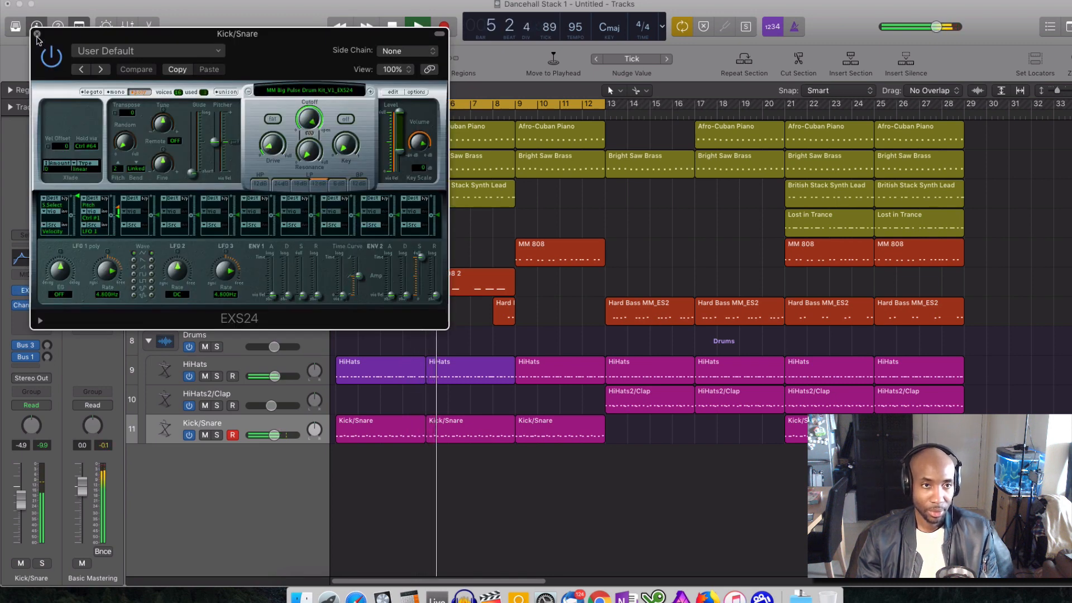
{"action": "left_click", "coordinate": [37, 34]}
{"action": "left_click", "coordinate": [463, 134]}
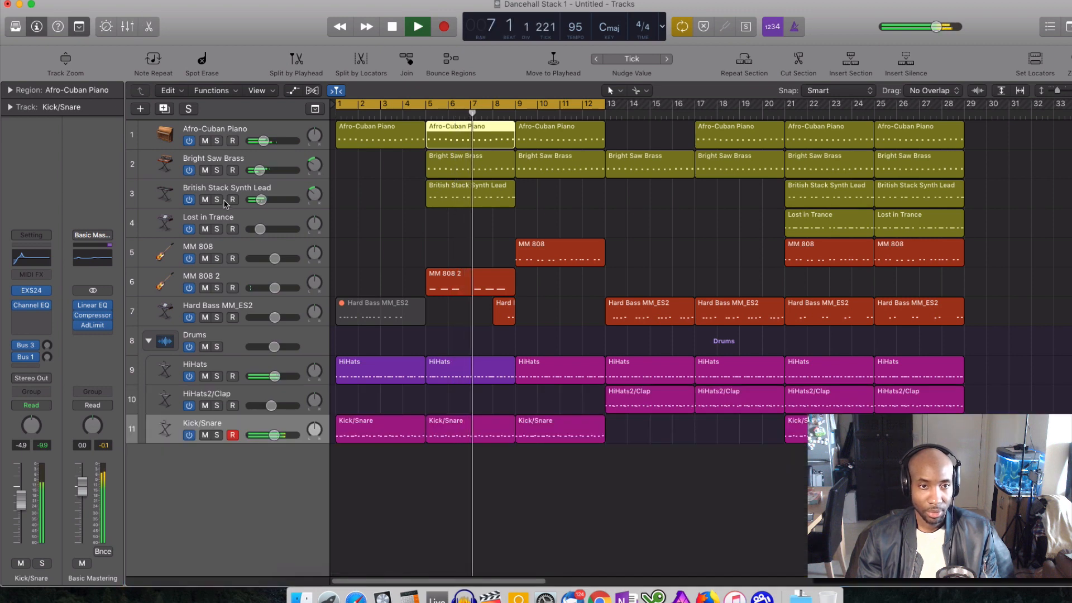
Solo the British Stack Synth Lead, Bright Saw Brass and MM 808 tracks during playback to hear them together.
{"action": "left_click", "coordinate": [218, 200]}
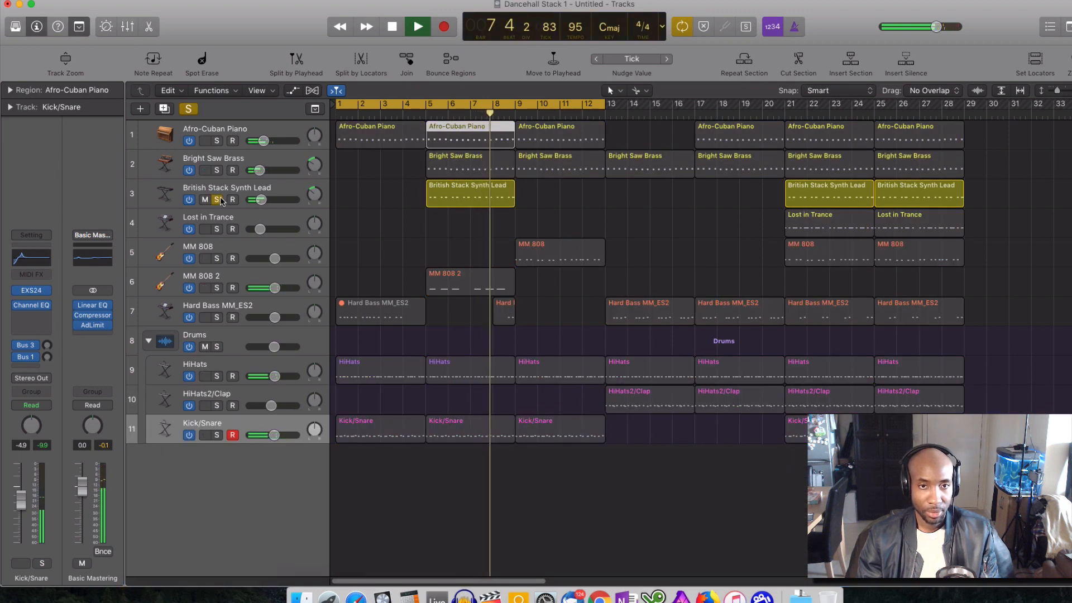
{"action": "left_click", "coordinate": [216, 169]}
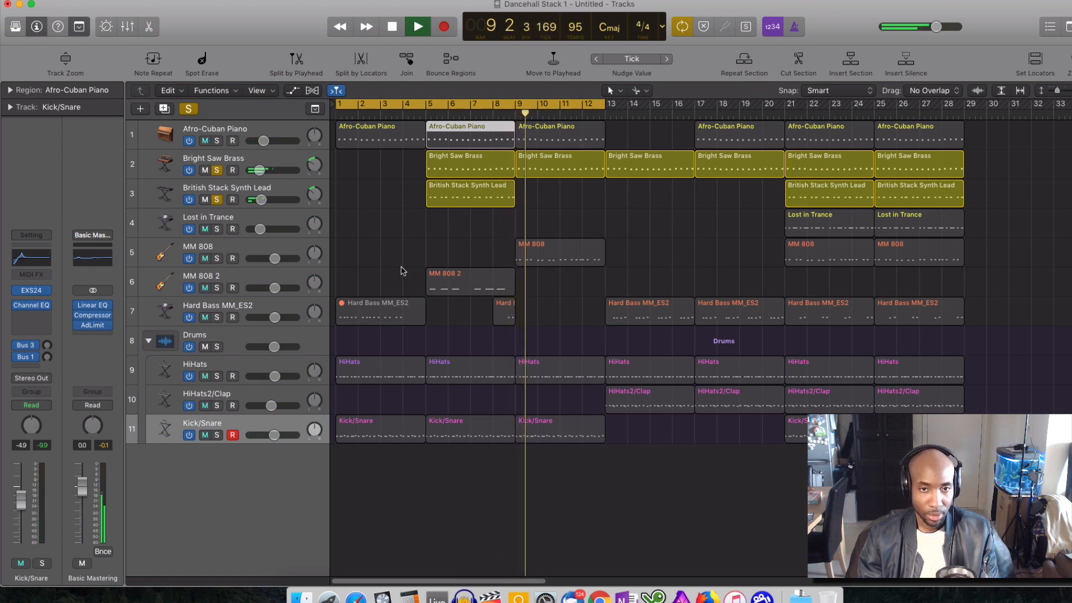
{"action": "left_click", "coordinate": [217, 258]}
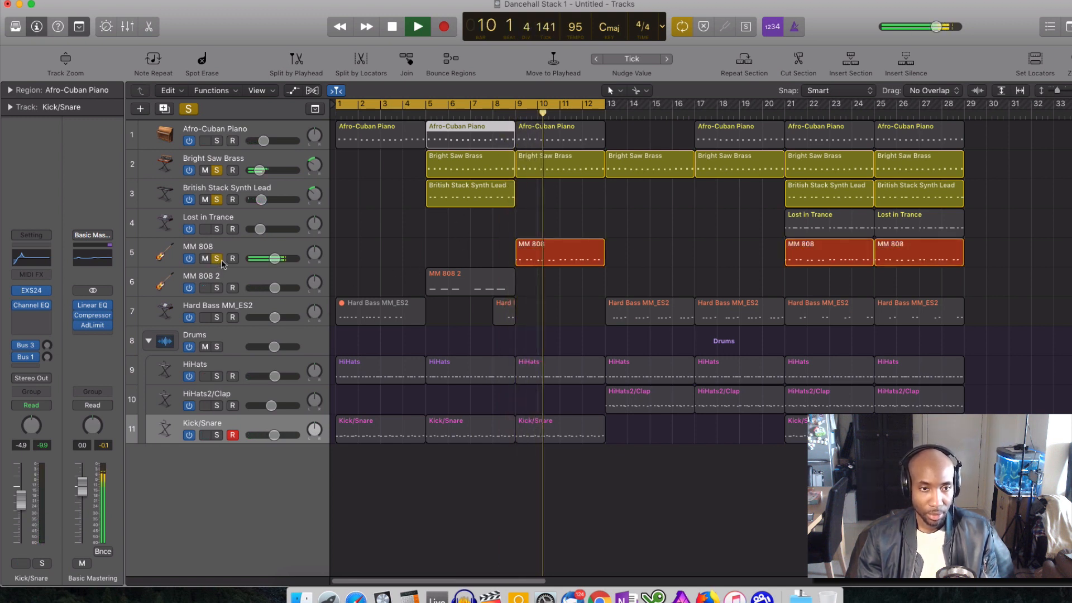
Select the MM 808 track and inspect its ES2 instrument settings during playback.
{"action": "left_click", "coordinate": [227, 247]}
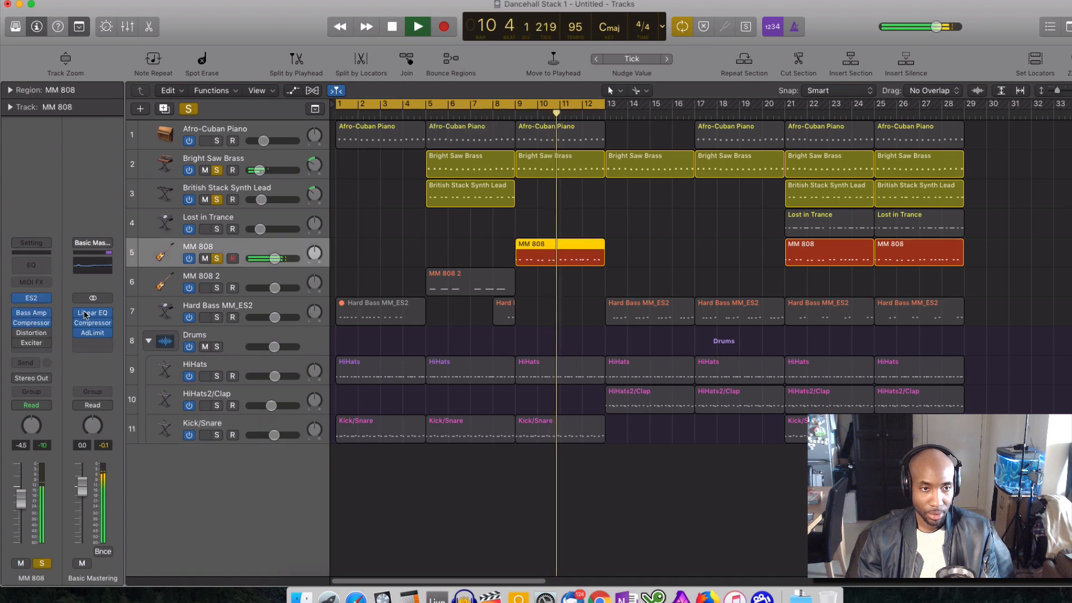
{"action": "left_click", "coordinate": [31, 300]}
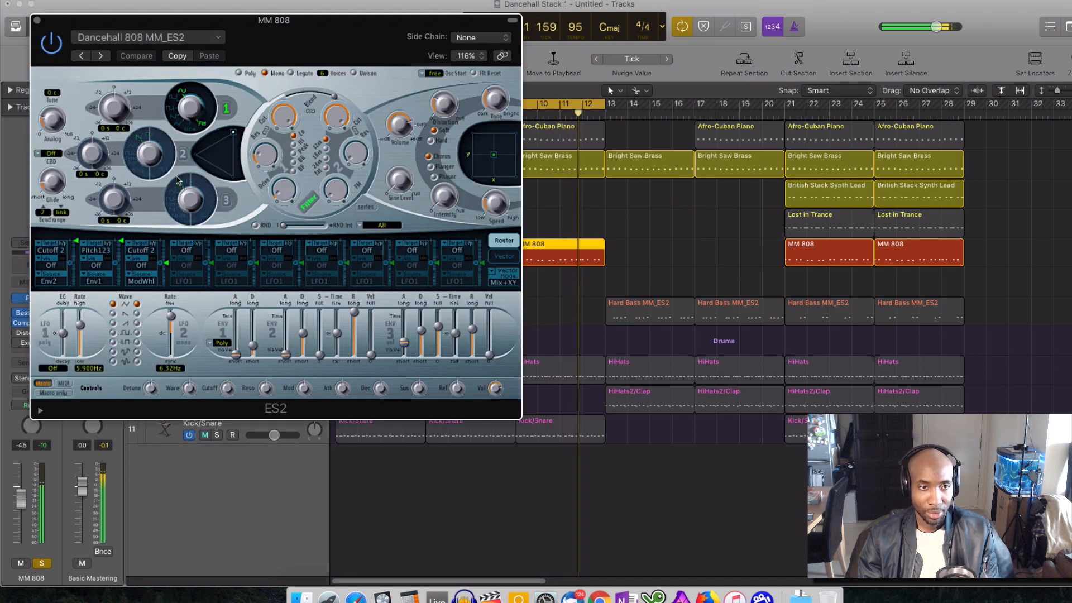